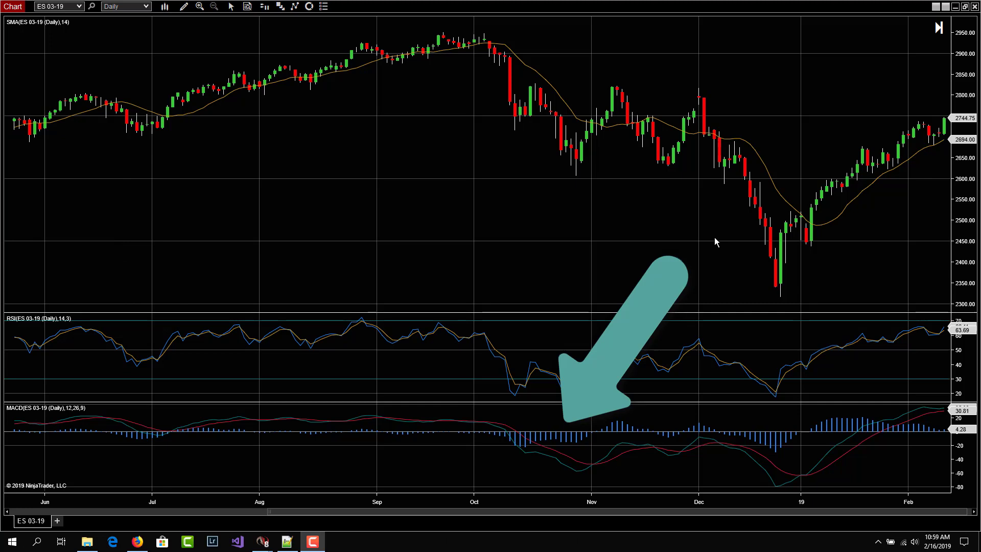
Step: Open the SMA(14) indicator settings, check the RSI and MACD entries, then return to SMA
{"action": "double_click", "coordinate": [360, 65]}
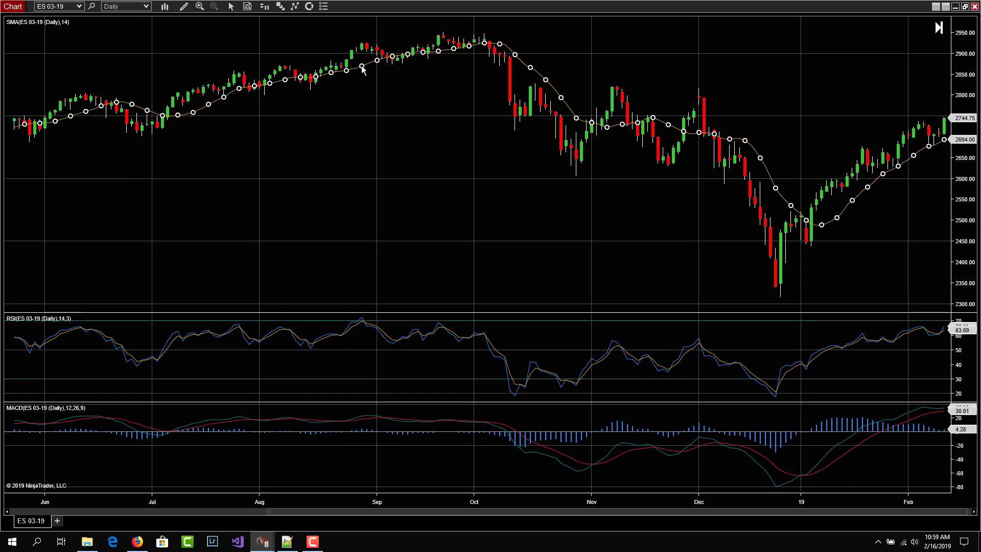
{"action": "left_click_drag", "start_coordinate": [582, 128], "coordinate": [759, 34]}
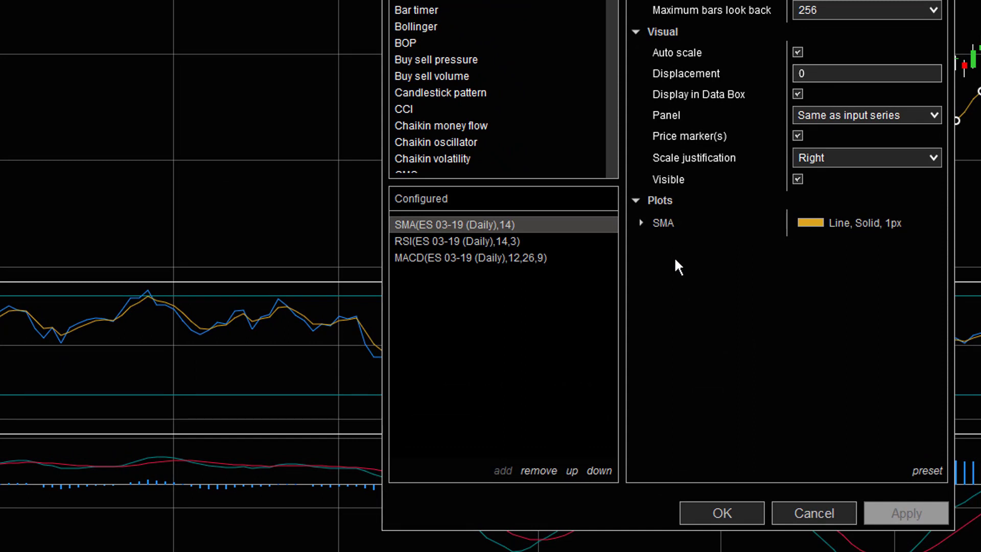
{"action": "left_click", "coordinate": [476, 241]}
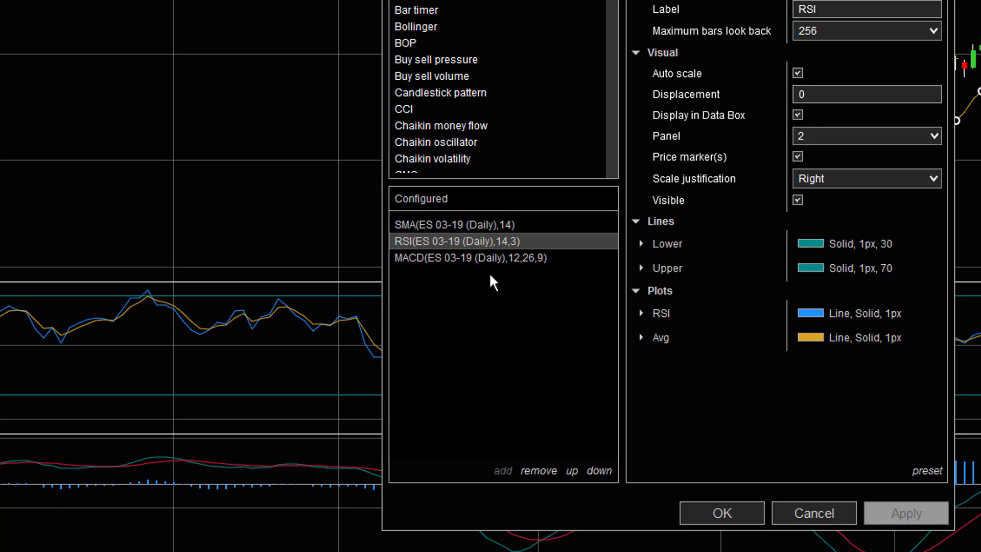
{"action": "left_click", "coordinate": [496, 258]}
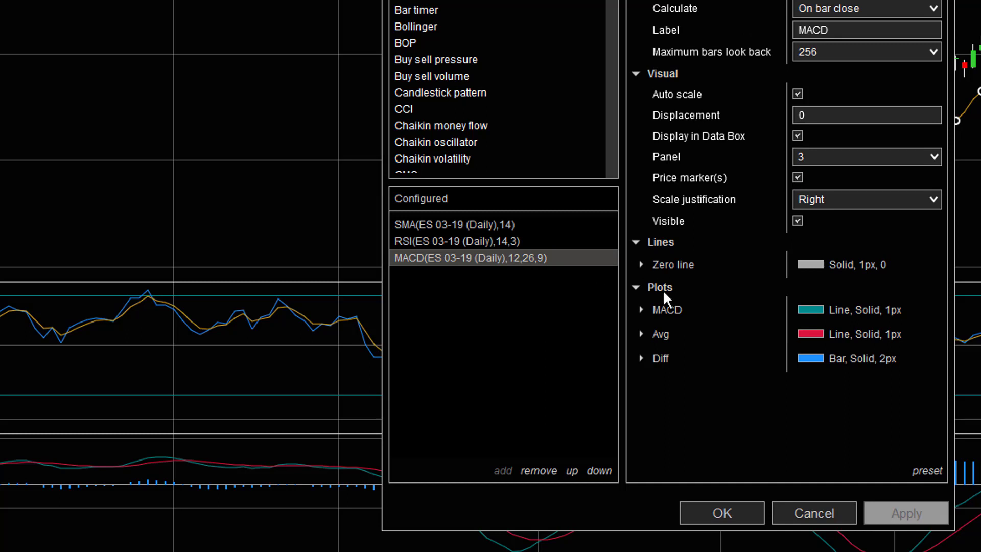
{"action": "left_click", "coordinate": [483, 230]}
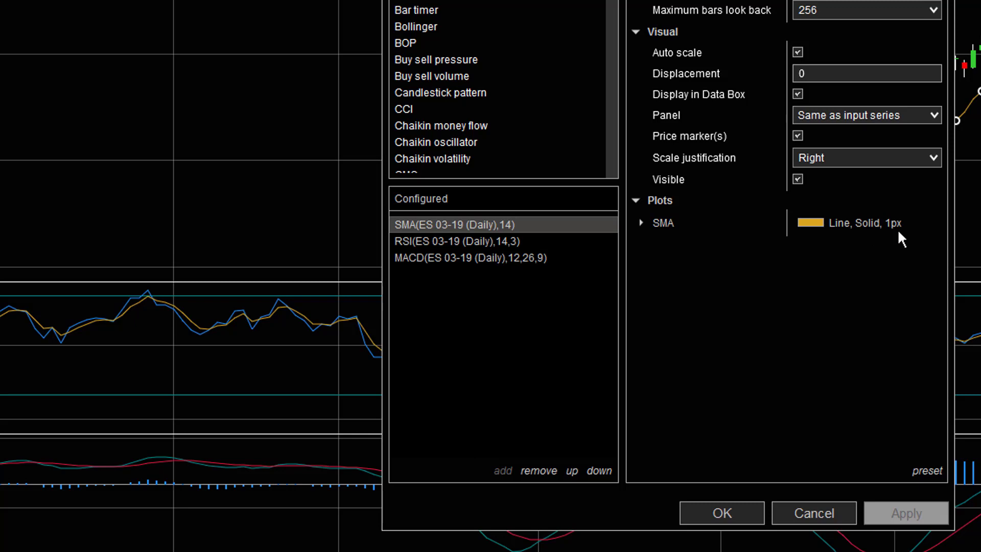
Step: Change the SMA(14) plot colour to Magenta and apply it to the chart
{"action": "left_click", "coordinate": [640, 224]}
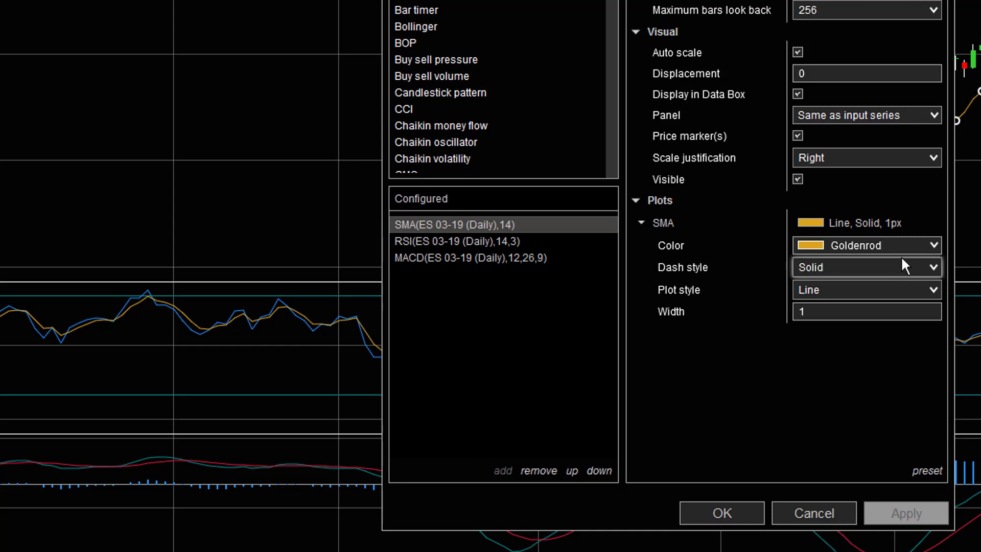
{"action": "left_click", "coordinate": [933, 245]}
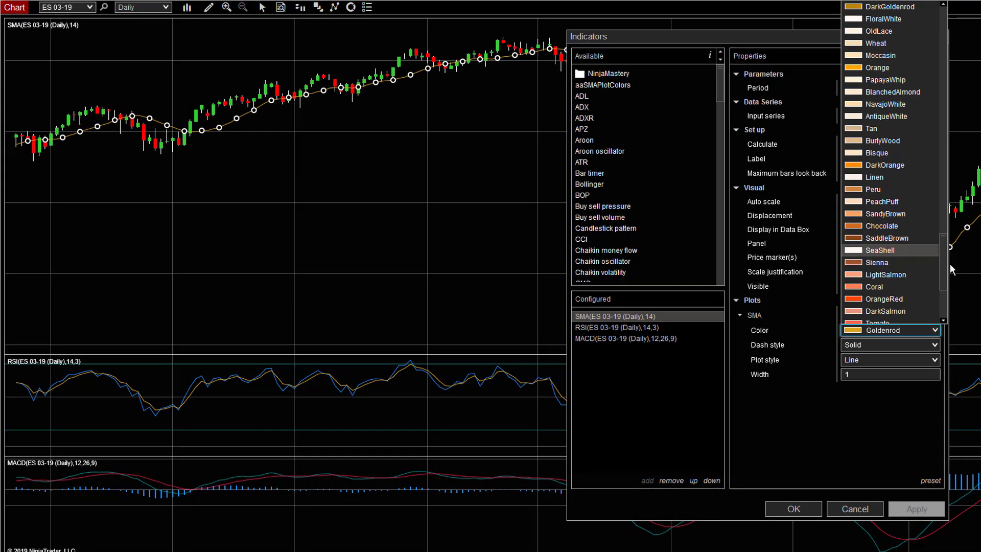
{"action": "left_click_drag", "start_coordinate": [942, 245], "coordinate": [934, 59]}
{"action": "left_click", "coordinate": [887, 145]}
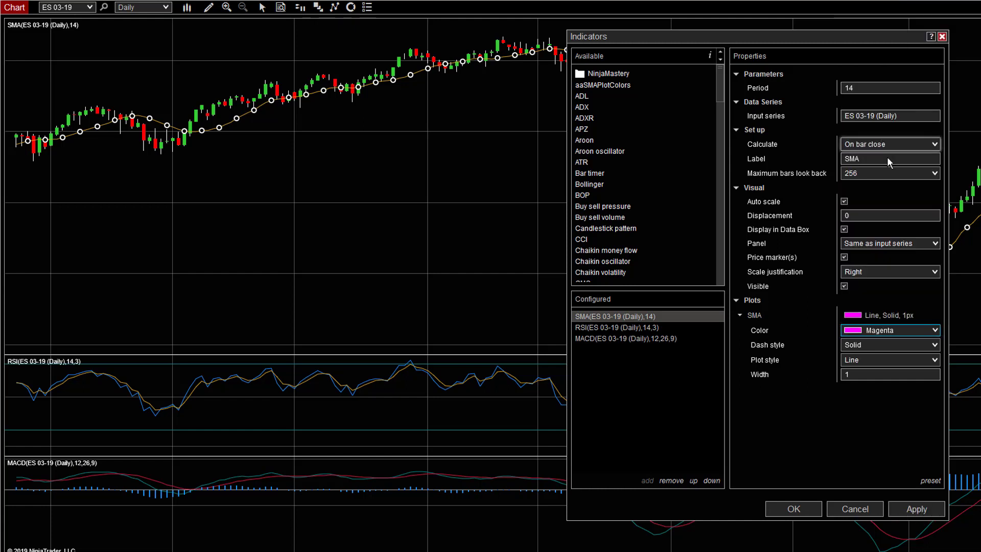
{"action": "left_click", "coordinate": [904, 511]}
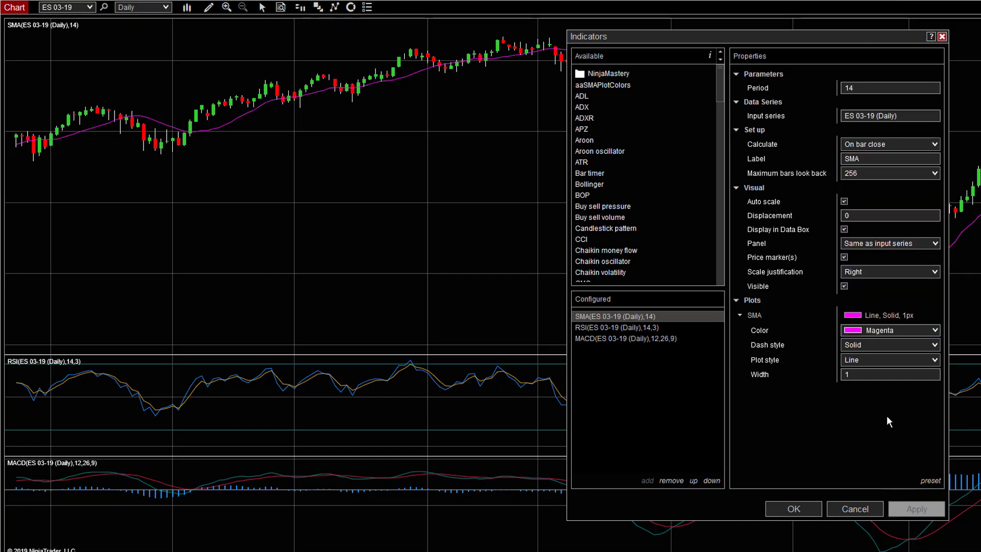
Step: Apply a Dot dash style to the SMA line, then a width of 3
{"action": "left_click", "coordinate": [935, 346]}
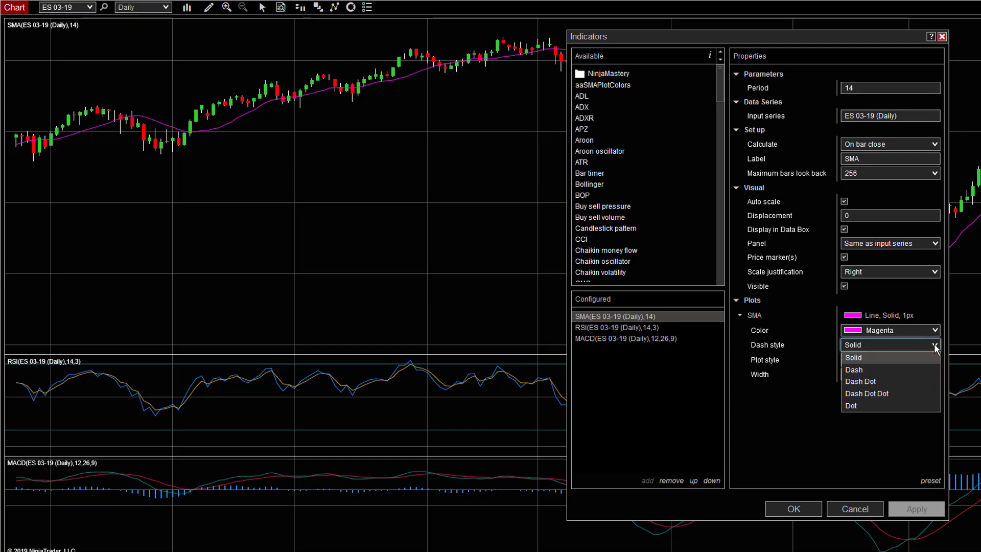
{"action": "left_click", "coordinate": [873, 404]}
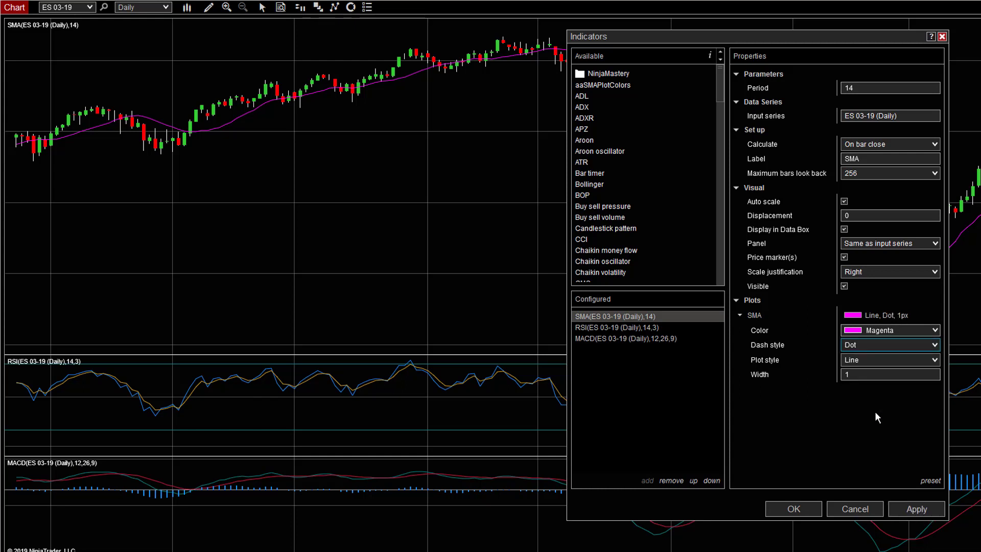
{"action": "left_click", "coordinate": [917, 511]}
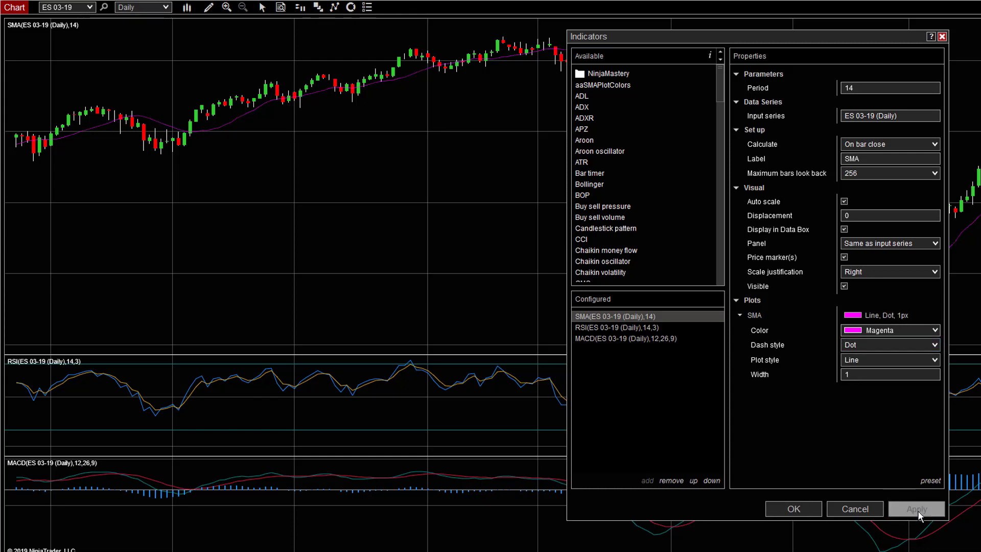
{"action": "left_click", "coordinate": [876, 374]}
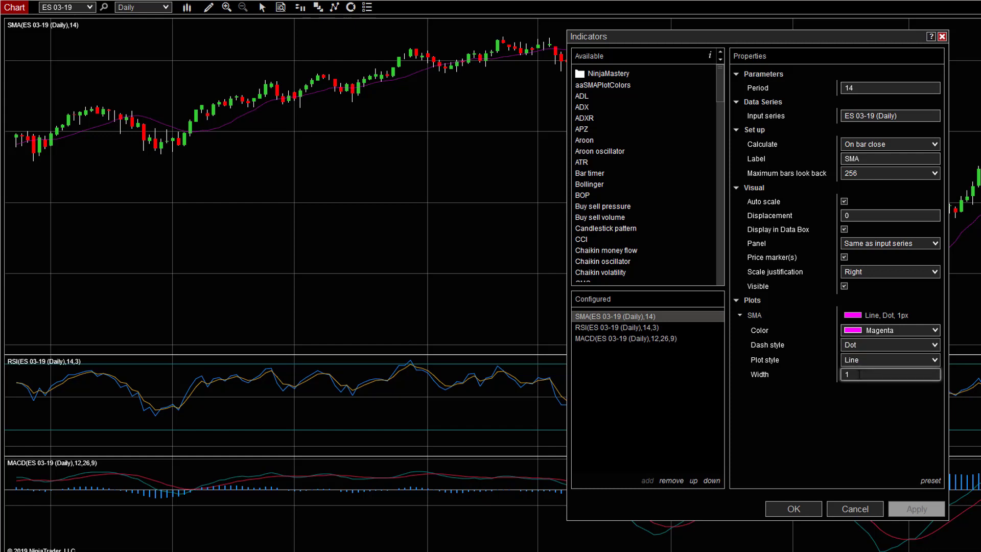
{"action": "type", "text": "3"}
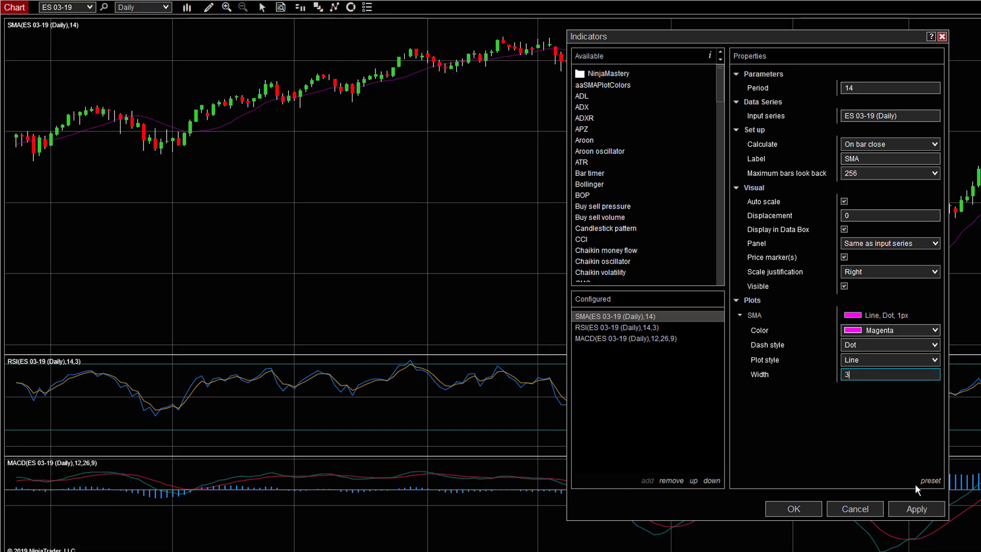
{"action": "left_click", "coordinate": [918, 510]}
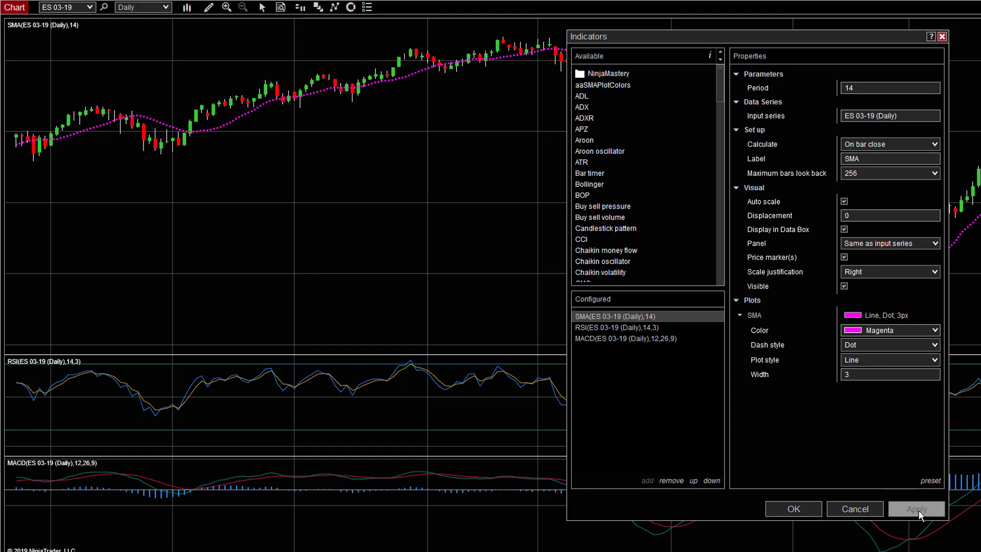
Step: Reset the SMA line to Solid dash style with a width of 1
{"action": "left_click", "coordinate": [915, 344]}
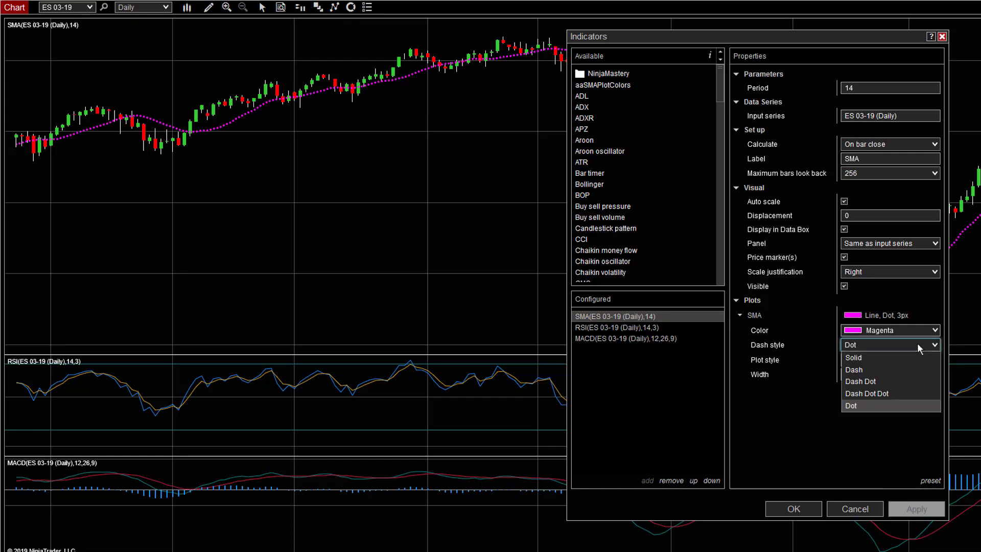
{"action": "left_click", "coordinate": [894, 356]}
{"action": "left_click", "coordinate": [848, 374]}
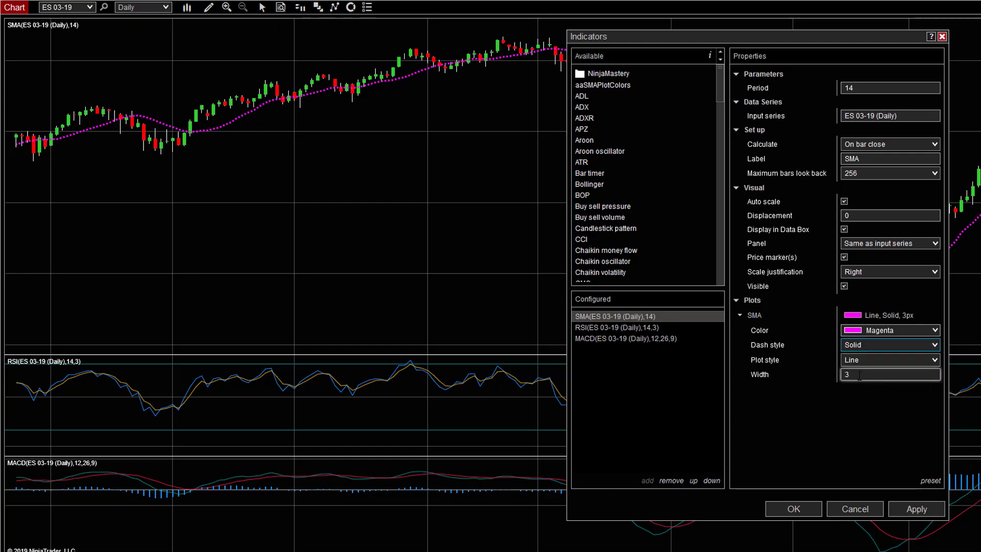
{"action": "type", "text": "1"}
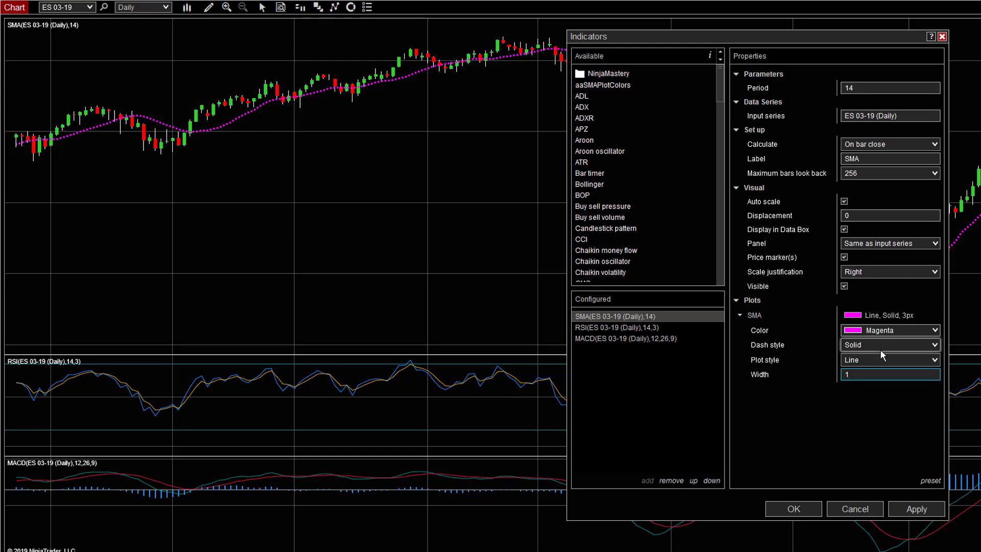
{"action": "left_click", "coordinate": [878, 357]}
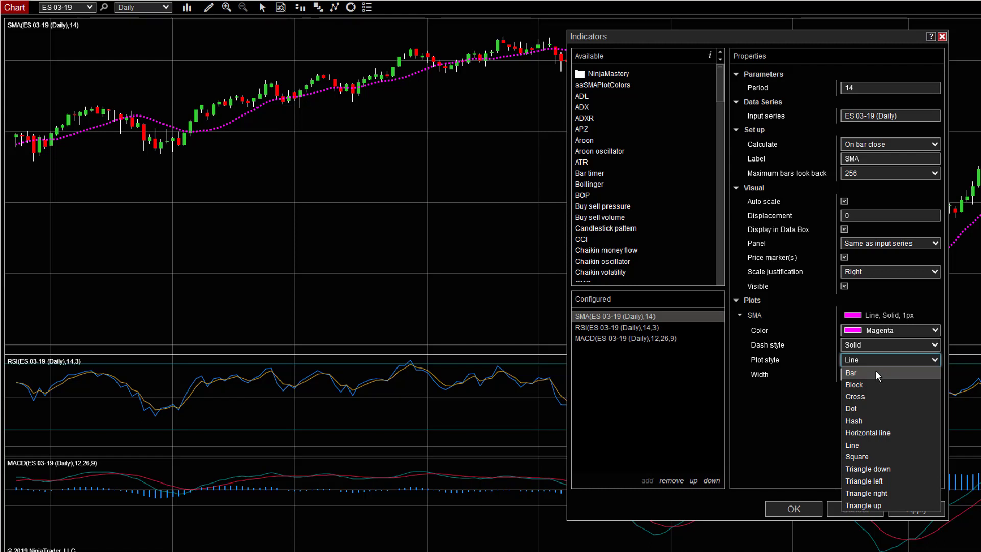
Step: Preview the SMA as Bar, Block and Cross plot styles, applying each
{"action": "left_click", "coordinate": [876, 371]}
{"action": "left_click", "coordinate": [919, 511]}
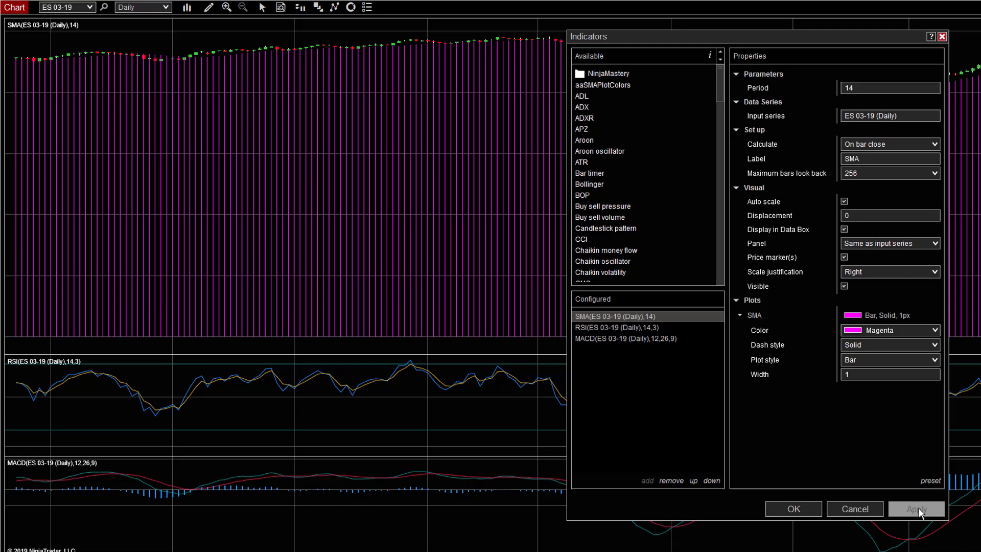
{"action": "left_click", "coordinate": [900, 360]}
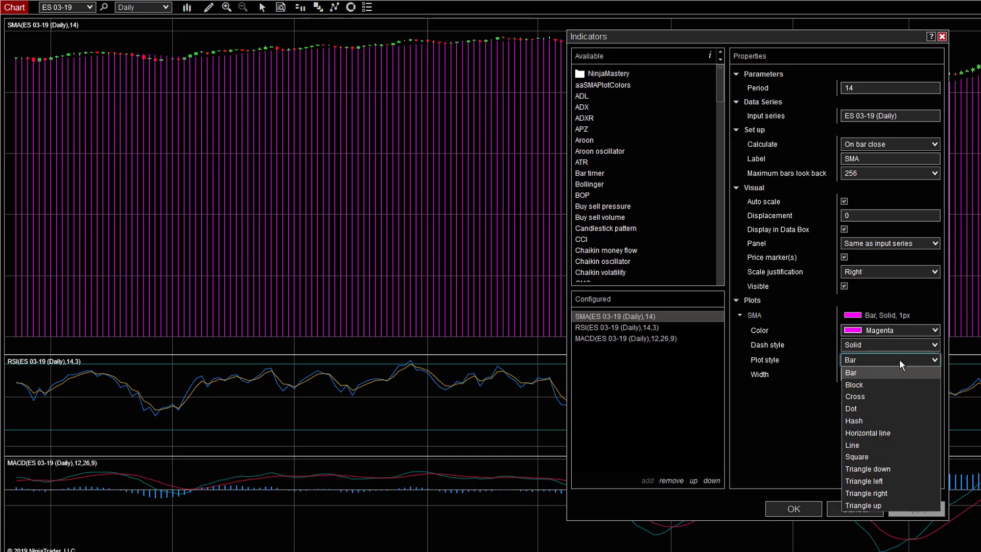
{"action": "left_click", "coordinate": [872, 384]}
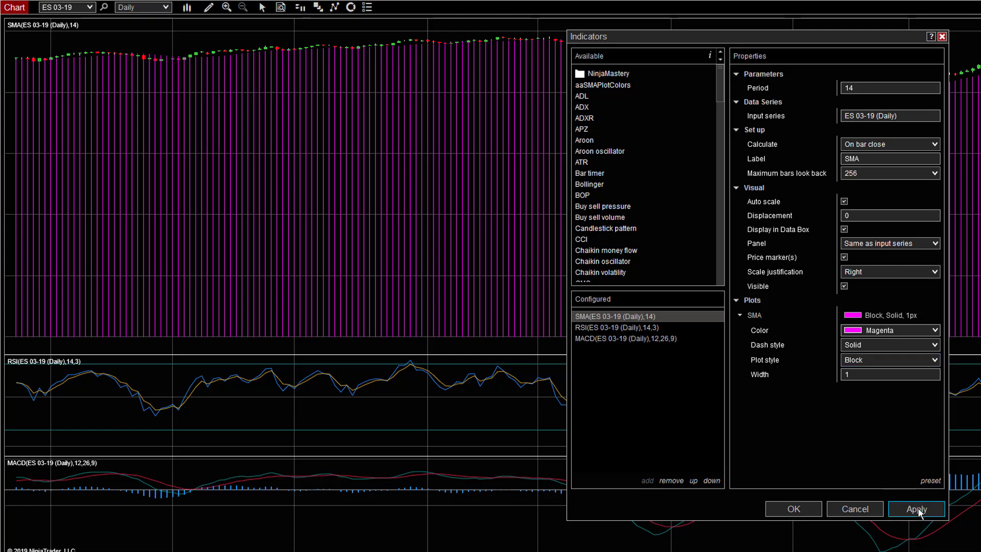
{"action": "left_click", "coordinate": [917, 507]}
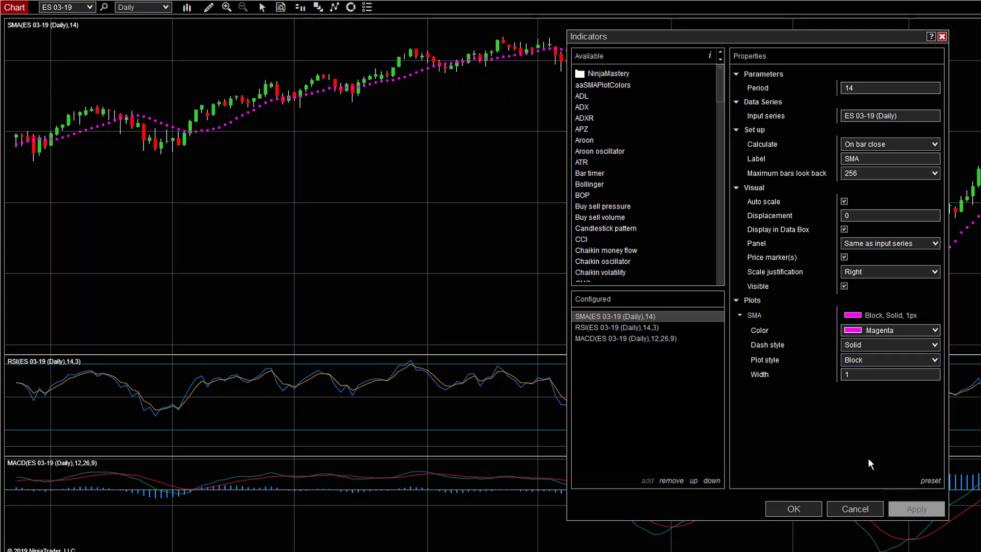
{"action": "left_click", "coordinate": [877, 360]}
{"action": "left_click", "coordinate": [868, 398]}
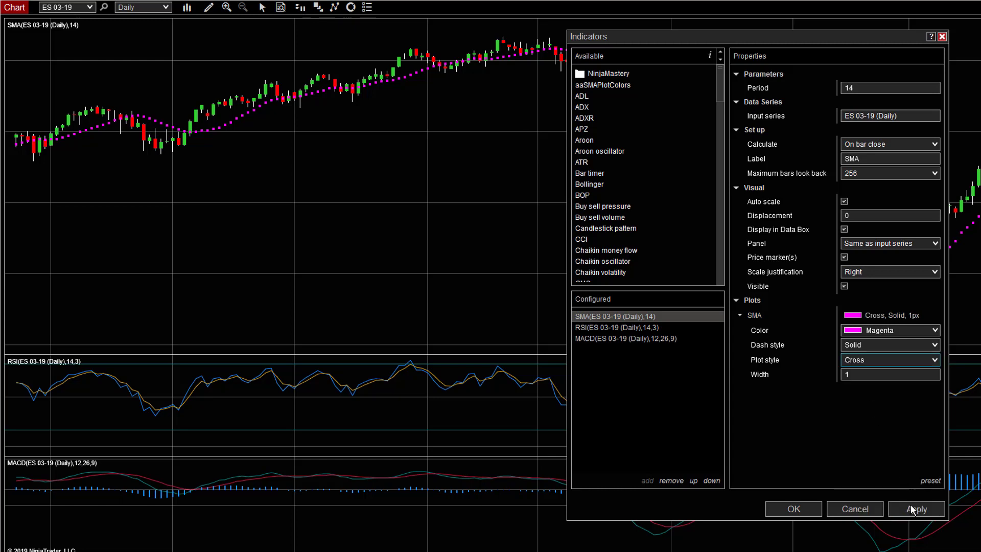
{"action": "left_click", "coordinate": [913, 508]}
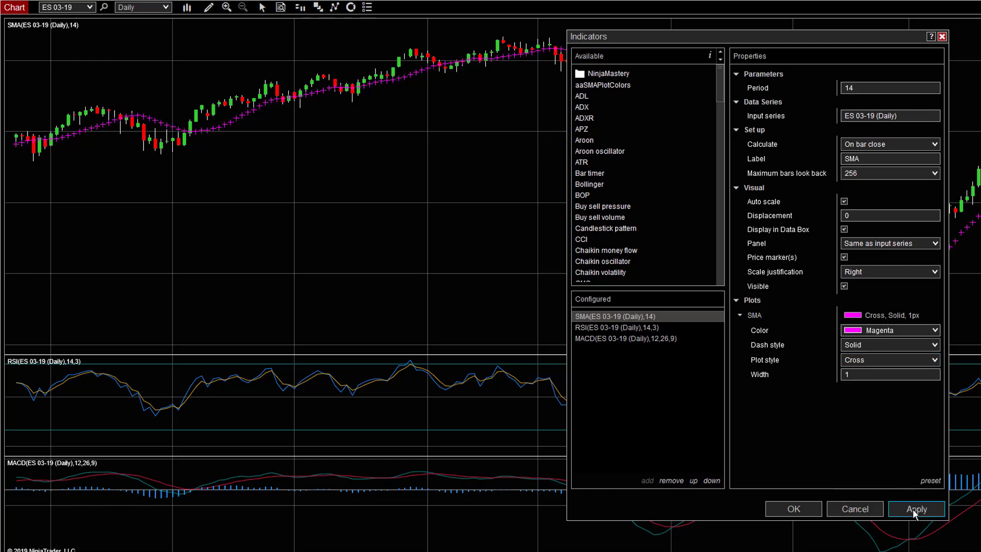
Step: Apply the Hash plot style to the SMA, then switch to Horizontal line
{"action": "left_click", "coordinate": [889, 360]}
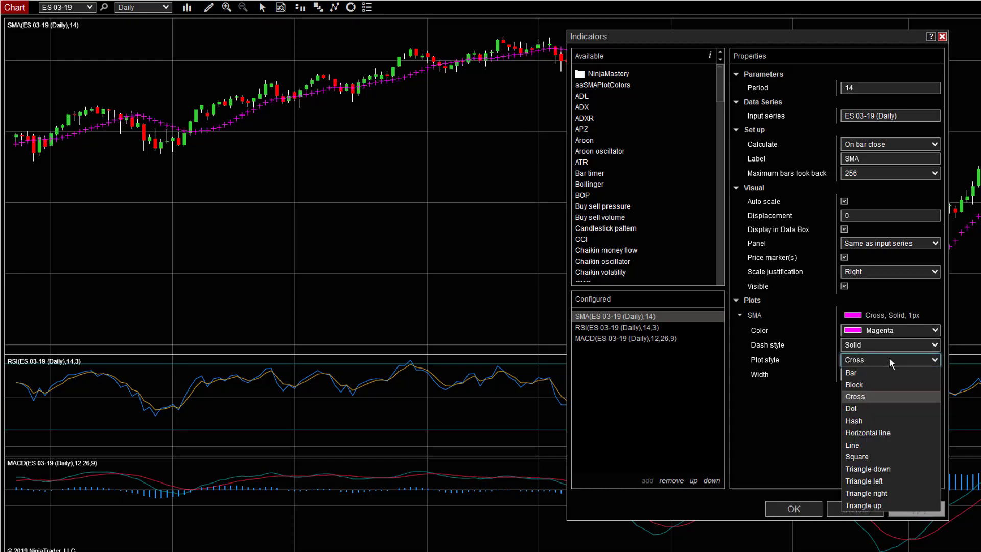
{"action": "left_click", "coordinate": [877, 421]}
{"action": "left_click", "coordinate": [913, 508]}
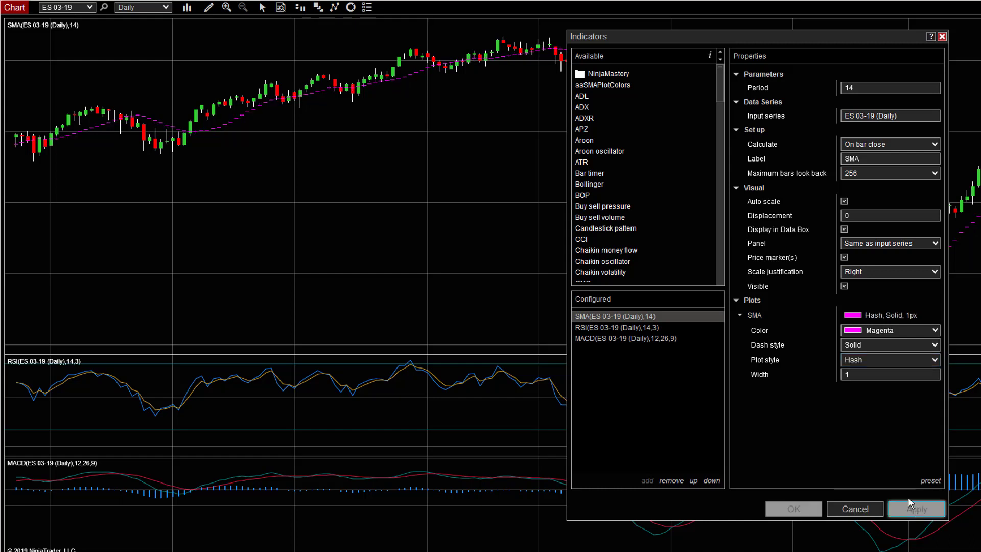
{"action": "left_click", "coordinate": [878, 356]}
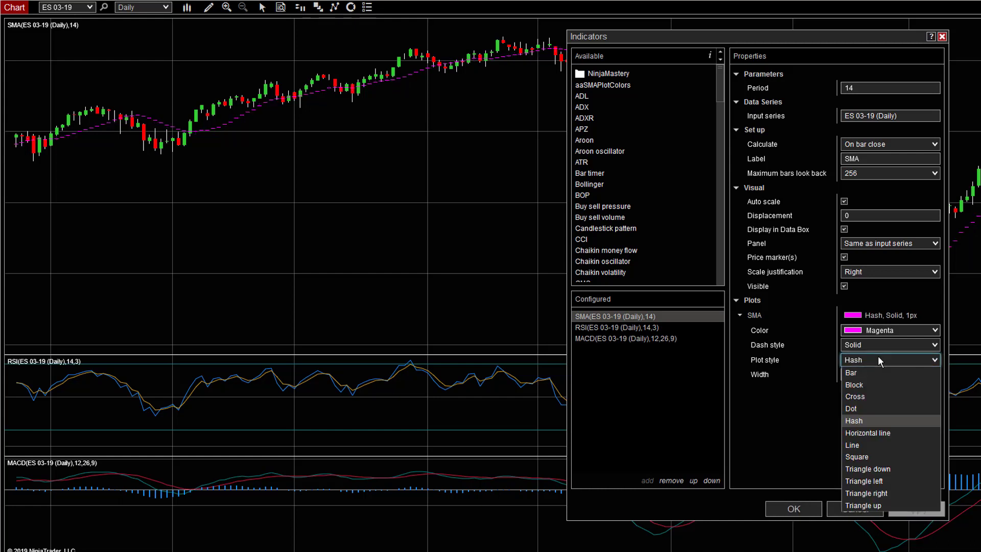
{"action": "left_click", "coordinate": [882, 433]}
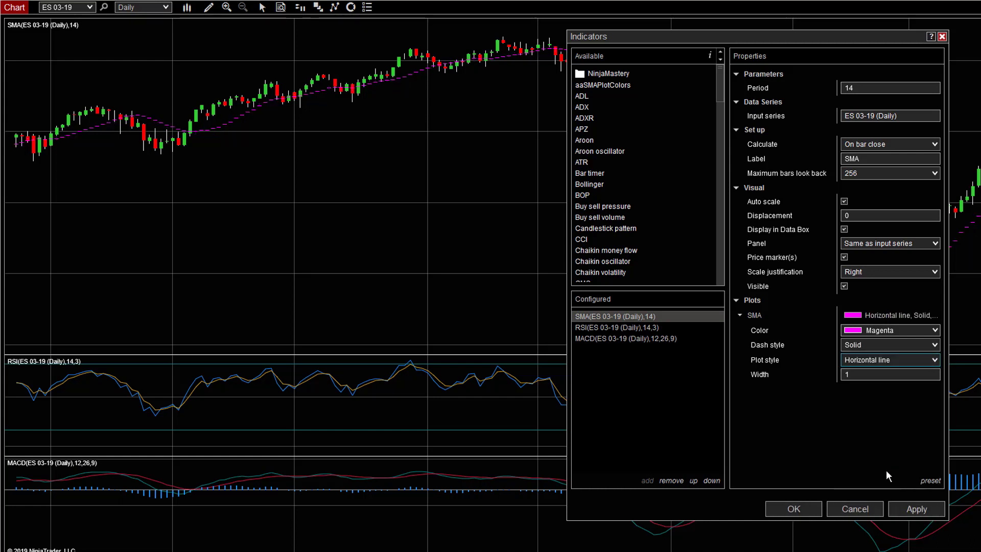
{"action": "left_click", "coordinate": [921, 508]}
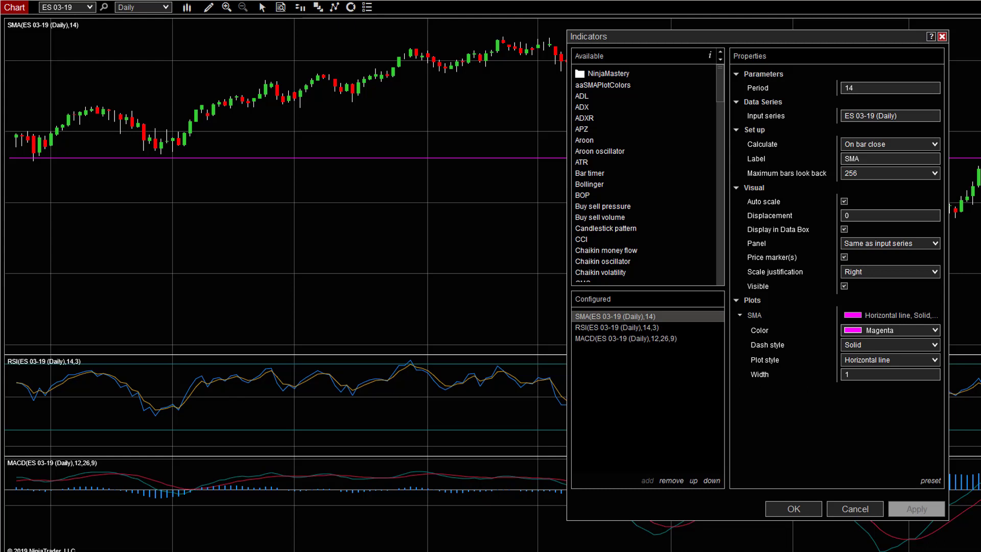
Step: Preview the SMA drawn in Line and then Square plot styles
{"action": "left_click", "coordinate": [887, 357]}
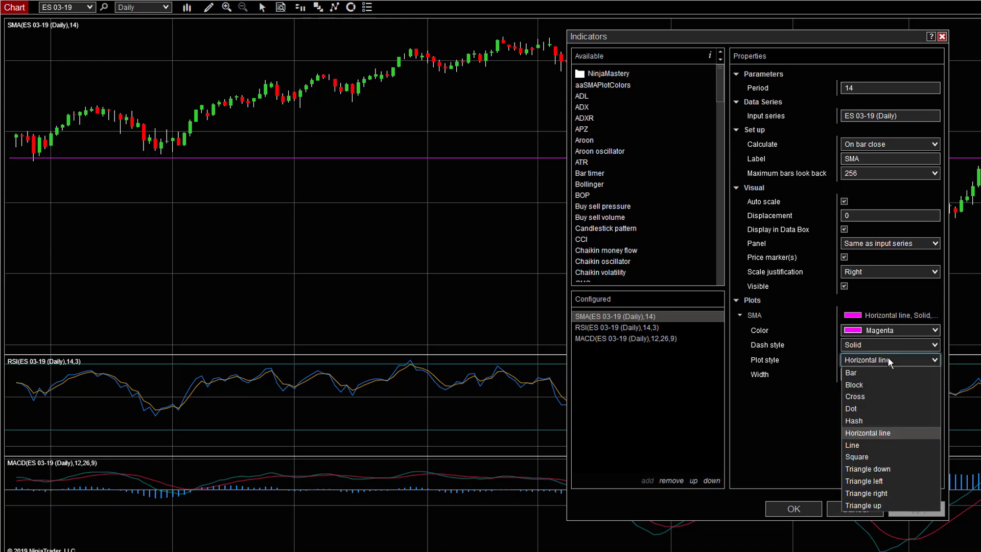
{"action": "left_click", "coordinate": [872, 448]}
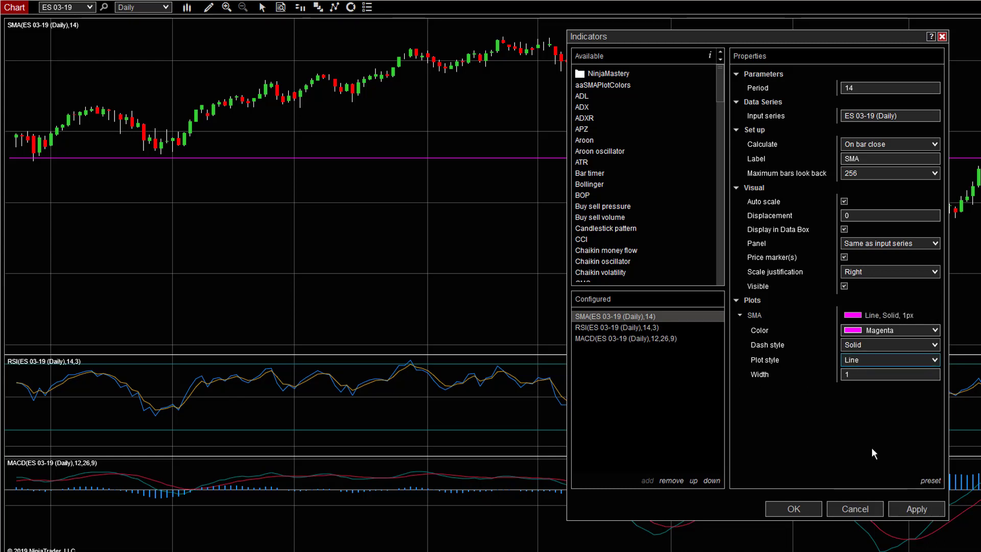
{"action": "left_click", "coordinate": [913, 508]}
{"action": "left_click", "coordinate": [878, 358]}
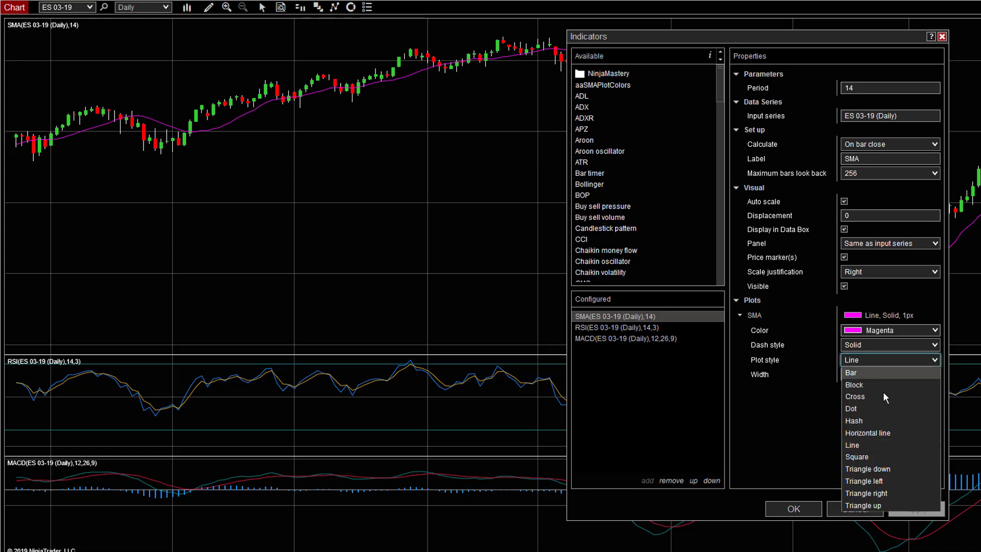
{"action": "left_click", "coordinate": [881, 456]}
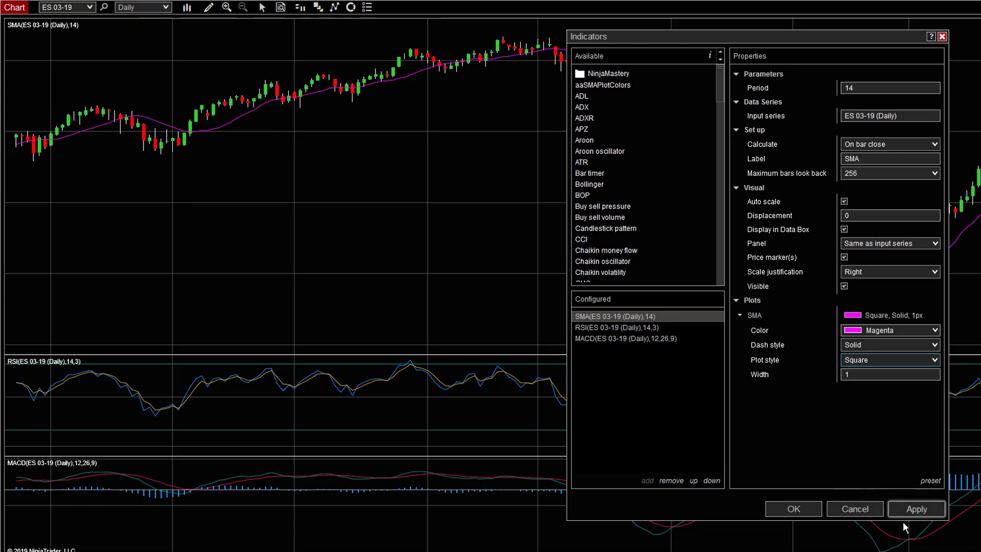
{"action": "left_click", "coordinate": [916, 508]}
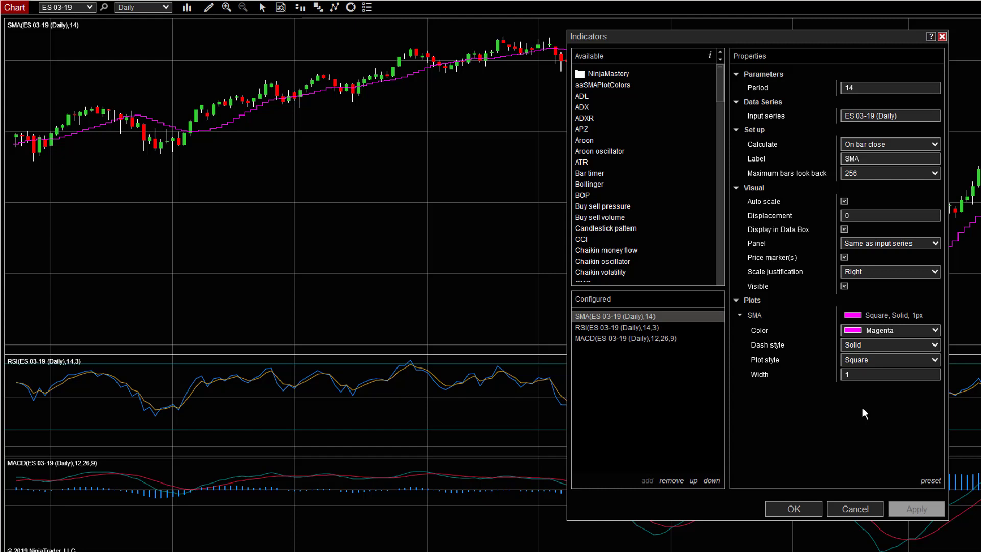
Step: Keep the SMA dash style Solid and compare Line and Square plot styles again
{"action": "left_click", "coordinate": [893, 345]}
{"action": "left_click", "coordinate": [893, 358]}
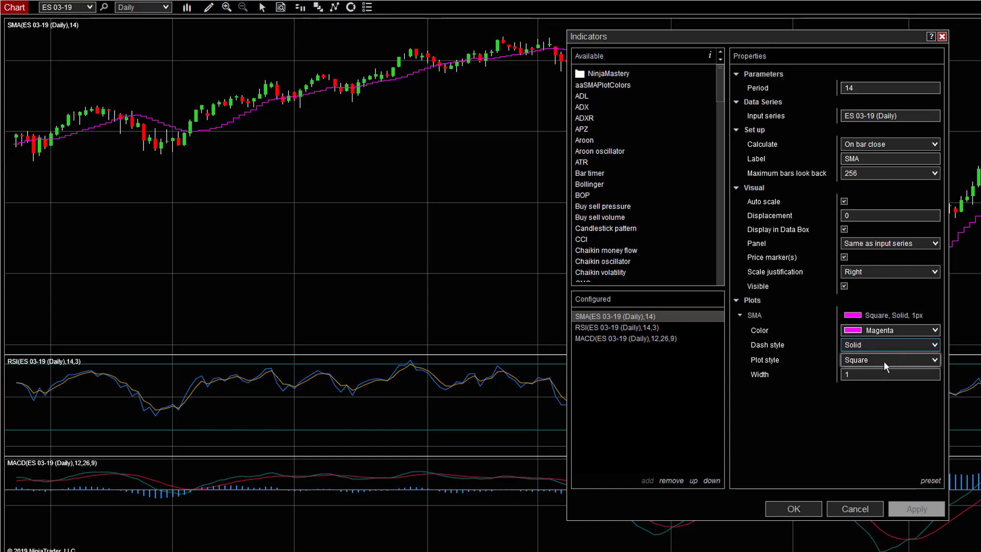
{"action": "left_click", "coordinate": [884, 359]}
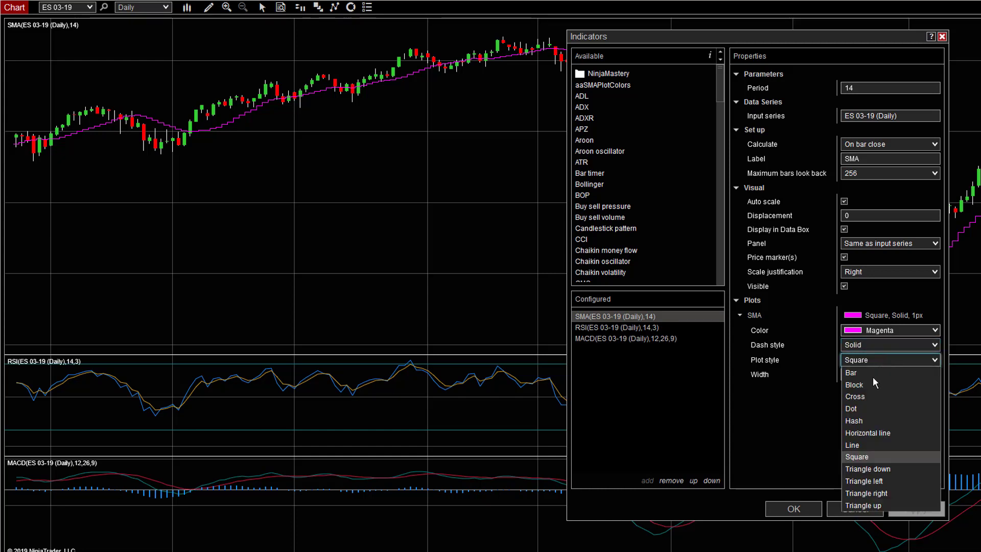
{"action": "left_click", "coordinate": [874, 445]}
{"action": "left_click", "coordinate": [916, 509]}
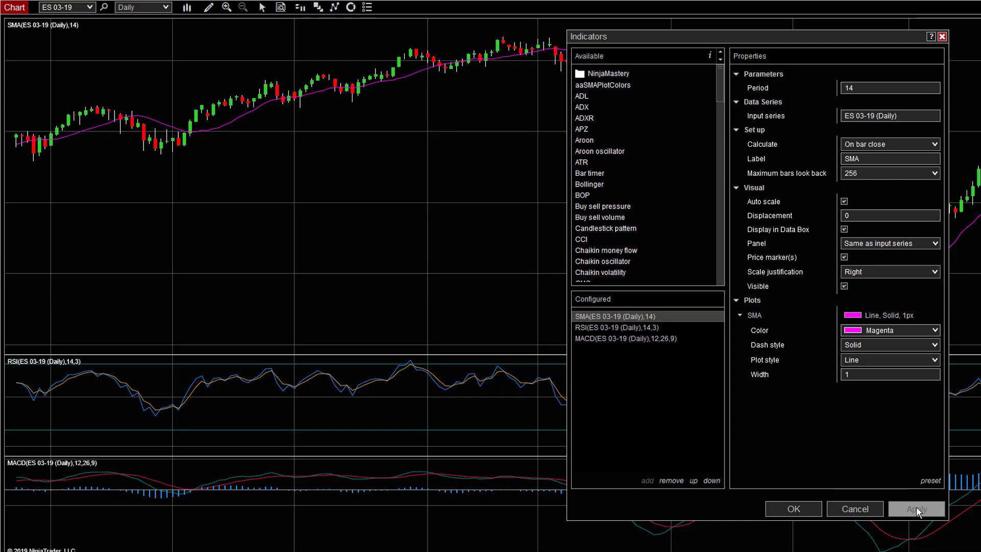
{"action": "left_click", "coordinate": [886, 359]}
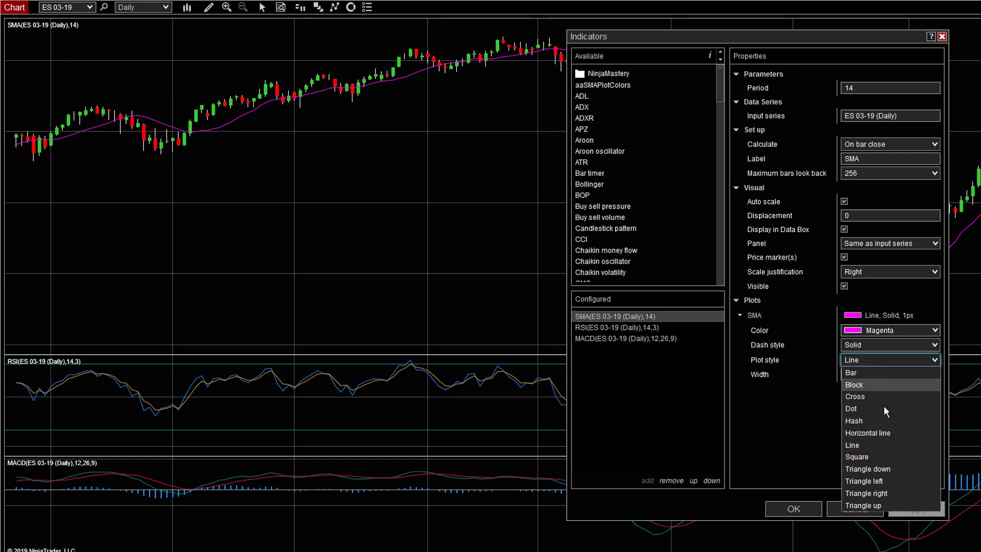
{"action": "left_click", "coordinate": [869, 456]}
{"action": "left_click", "coordinate": [912, 509]}
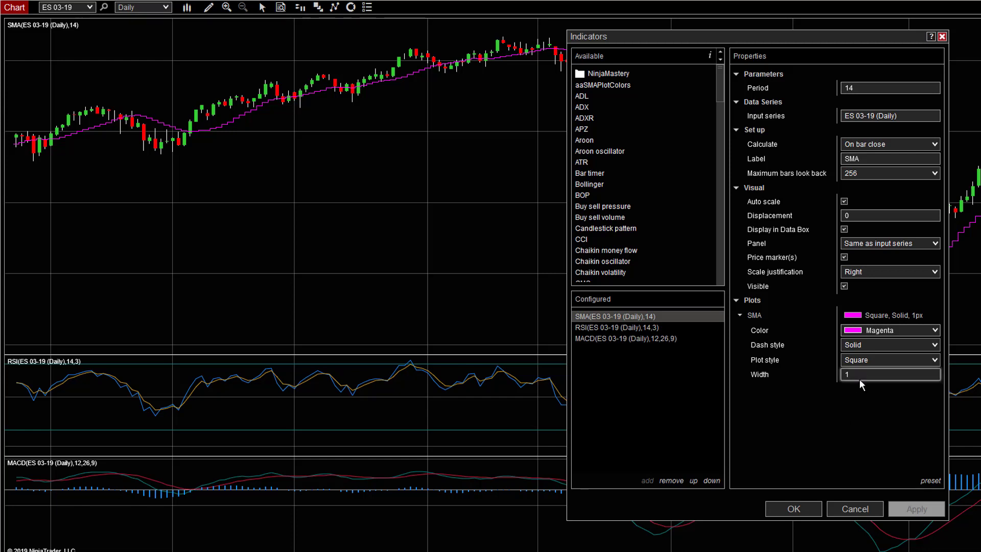
Step: Set the SMA plot style to Triangle up with a 6px width
{"action": "left_click", "coordinate": [869, 360]}
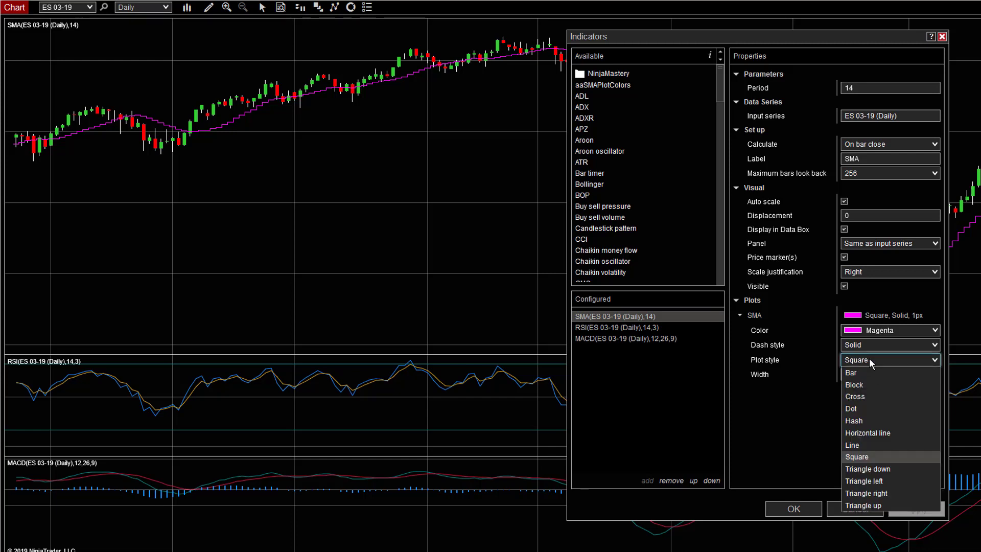
{"action": "left_click", "coordinate": [879, 505]}
{"action": "left_click", "coordinate": [928, 508]}
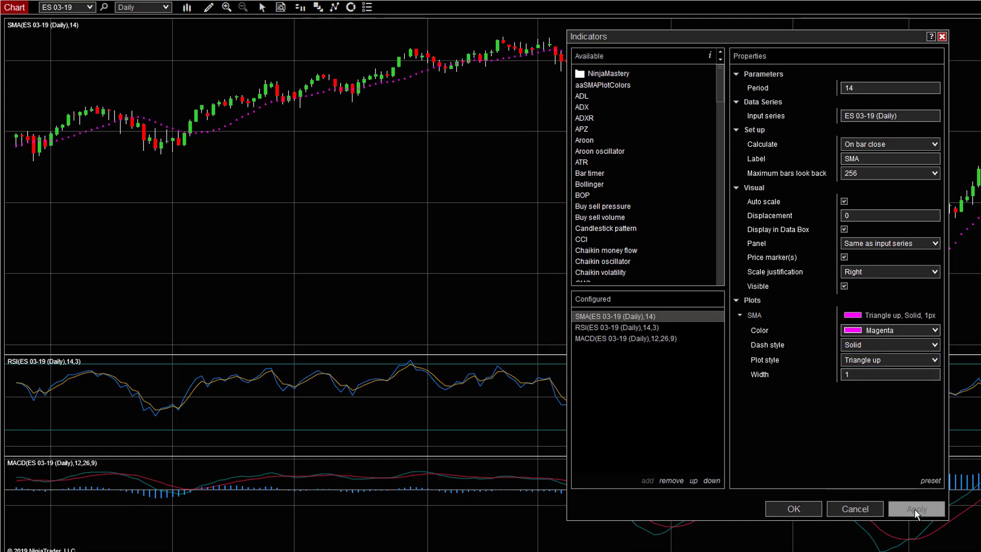
{"action": "left_click", "coordinate": [855, 373]}
{"action": "type", "text": "6"}
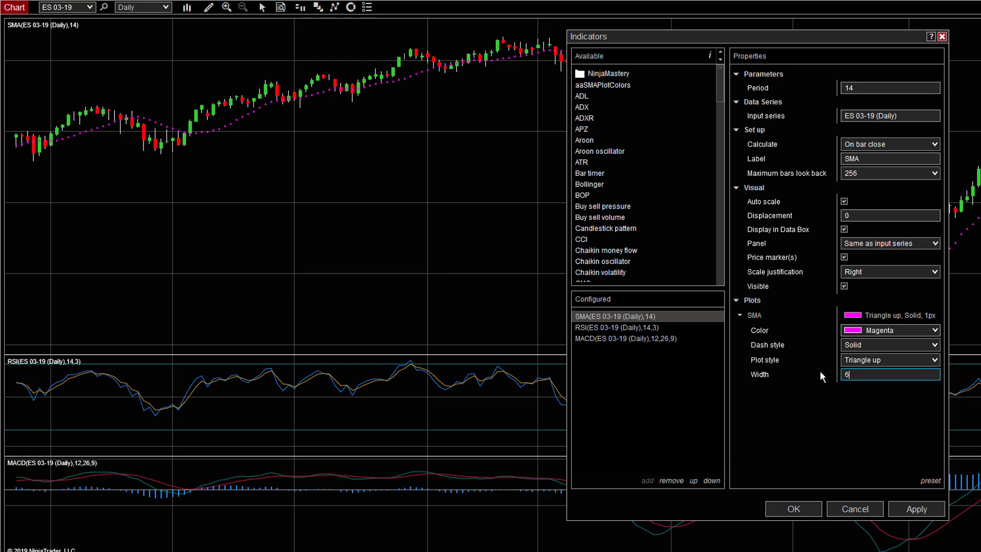
{"action": "left_click", "coordinate": [916, 507]}
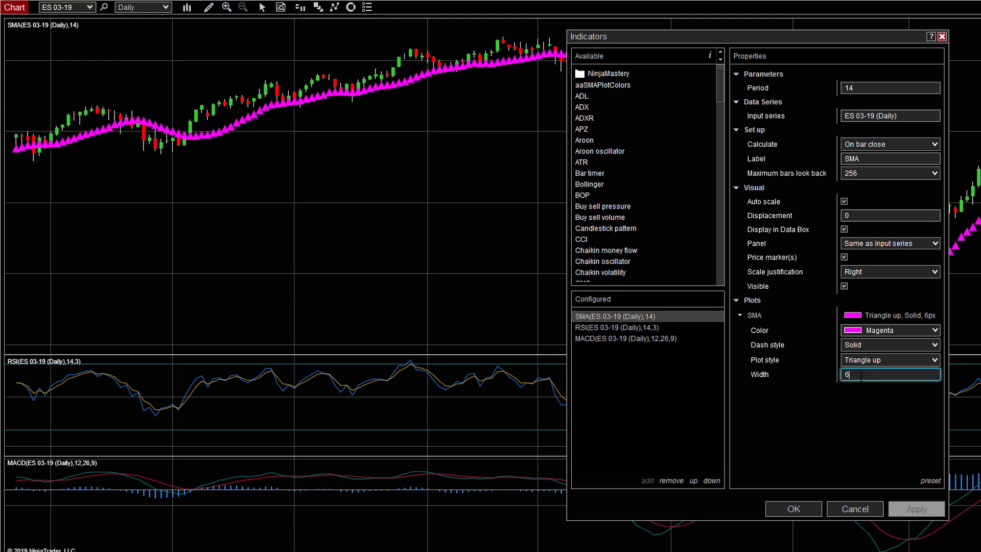
Step: Reduce the SMA triangle width to 4px, then to 3px
{"action": "key", "text": "BackSpace"}
{"action": "type", "text": "4"}
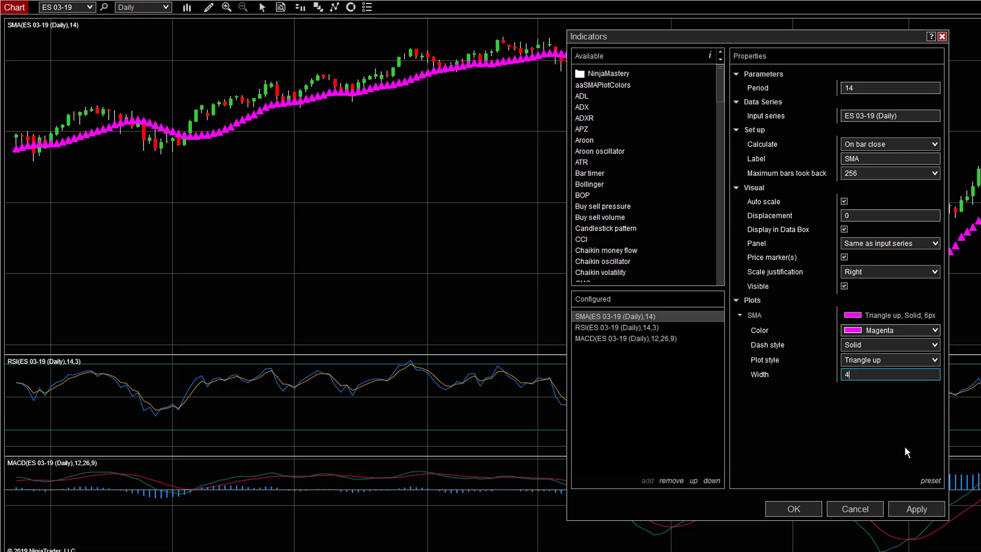
{"action": "left_click", "coordinate": [918, 508]}
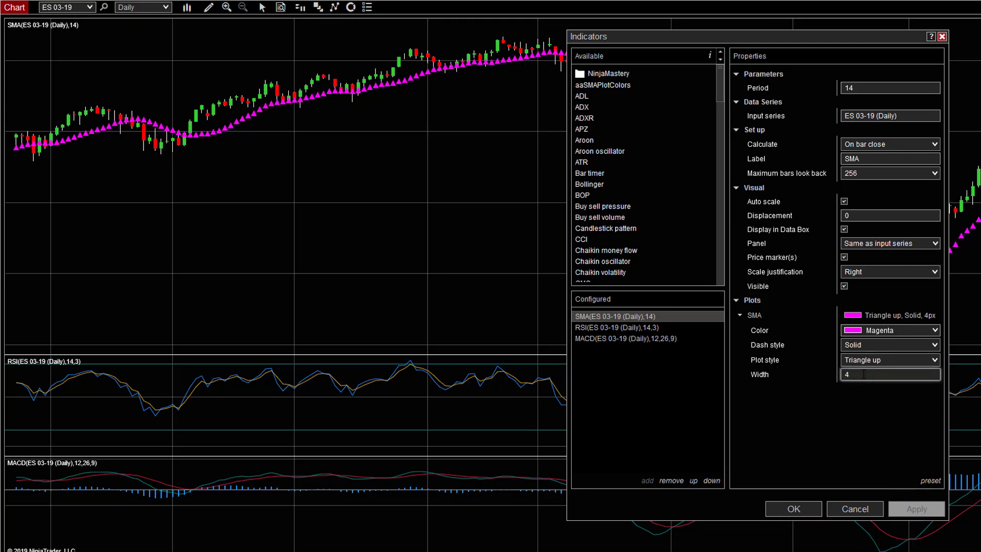
{"action": "left_click", "coordinate": [811, 373]}
{"action": "type", "text": "3"}
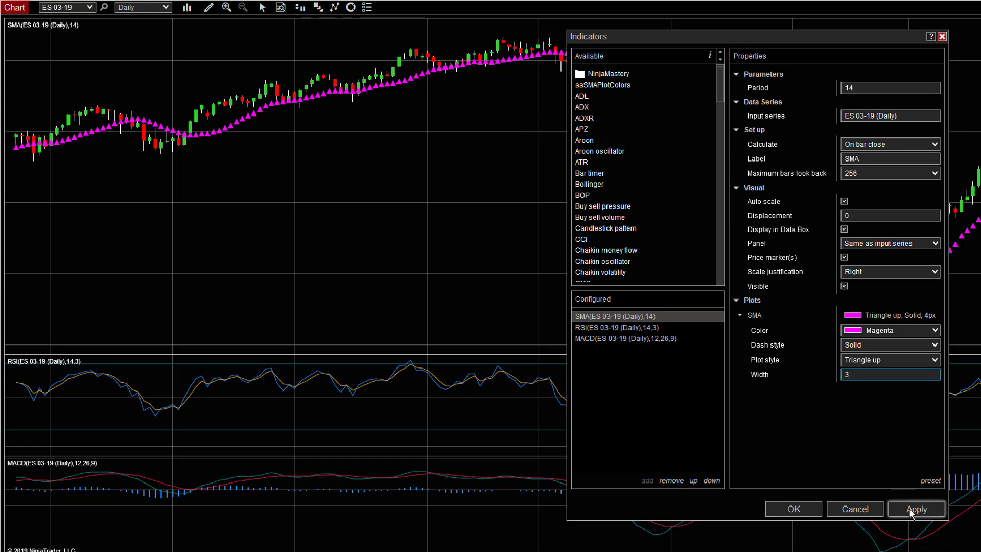
{"action": "left_click", "coordinate": [910, 509]}
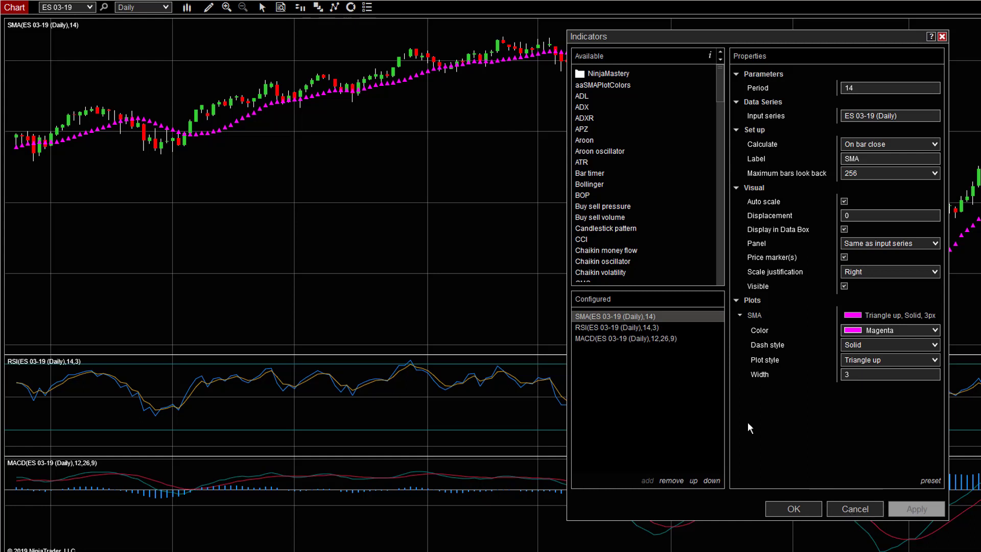
Step: Set the RSI Lower (30) level line colour to Red
{"action": "left_click", "coordinate": [603, 327]}
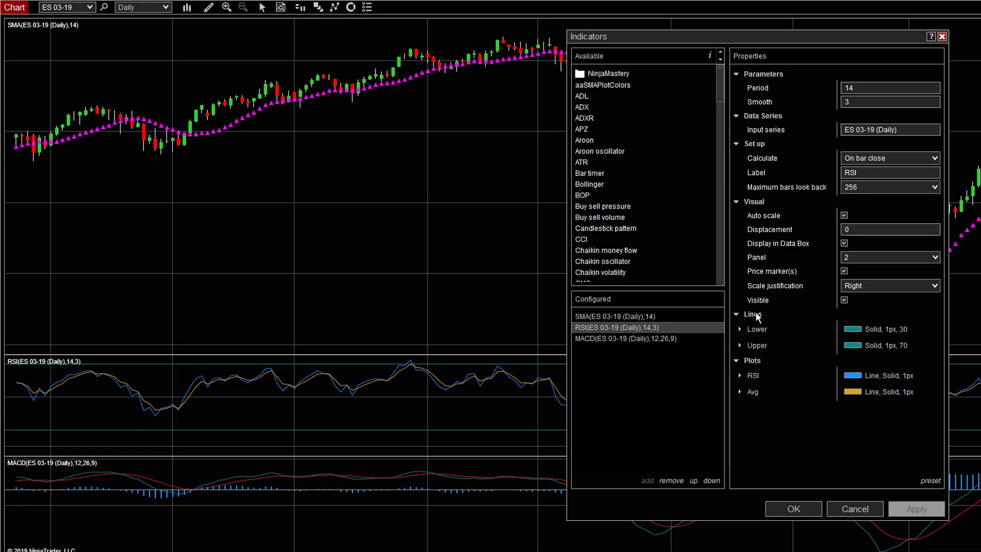
{"action": "left_click", "coordinate": [739, 328]}
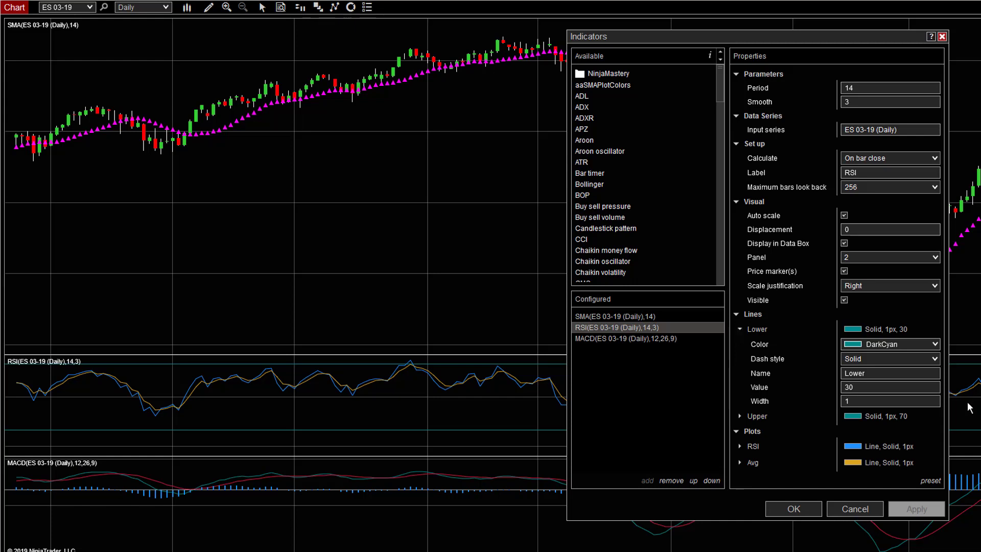
{"action": "left_click", "coordinate": [883, 372]}
{"action": "left_click", "coordinate": [935, 345]}
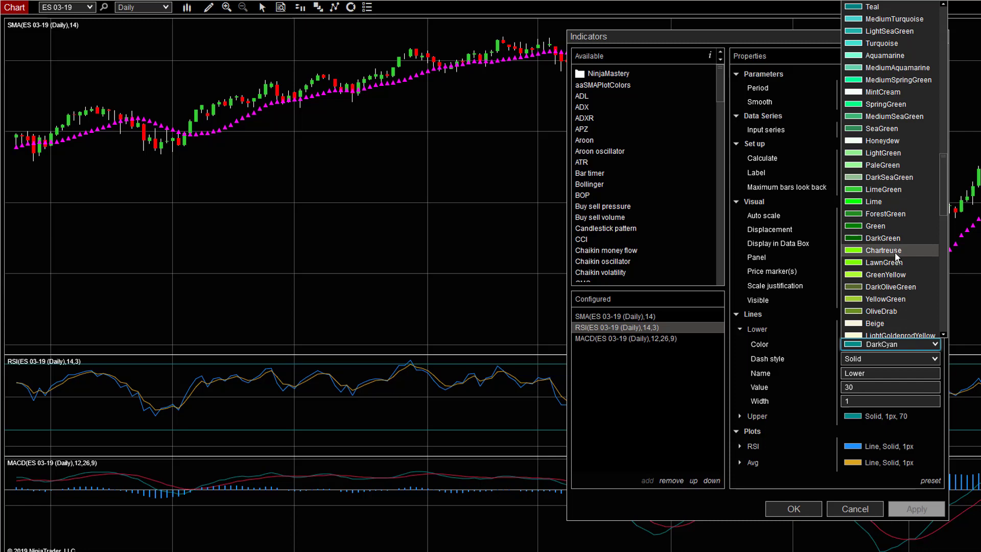
{"action": "left_click_drag", "start_coordinate": [943, 210], "coordinate": [947, 314]}
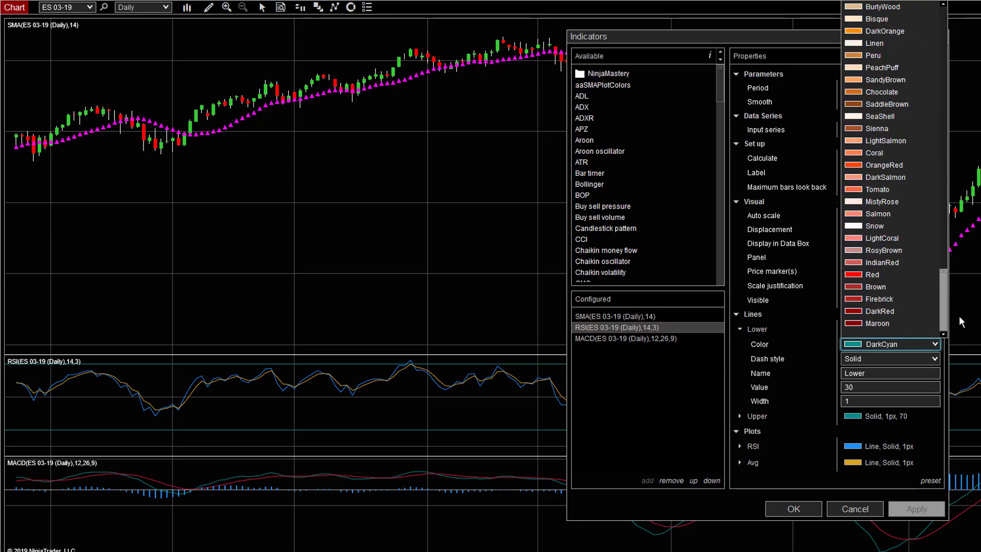
{"action": "left_click", "coordinate": [889, 273]}
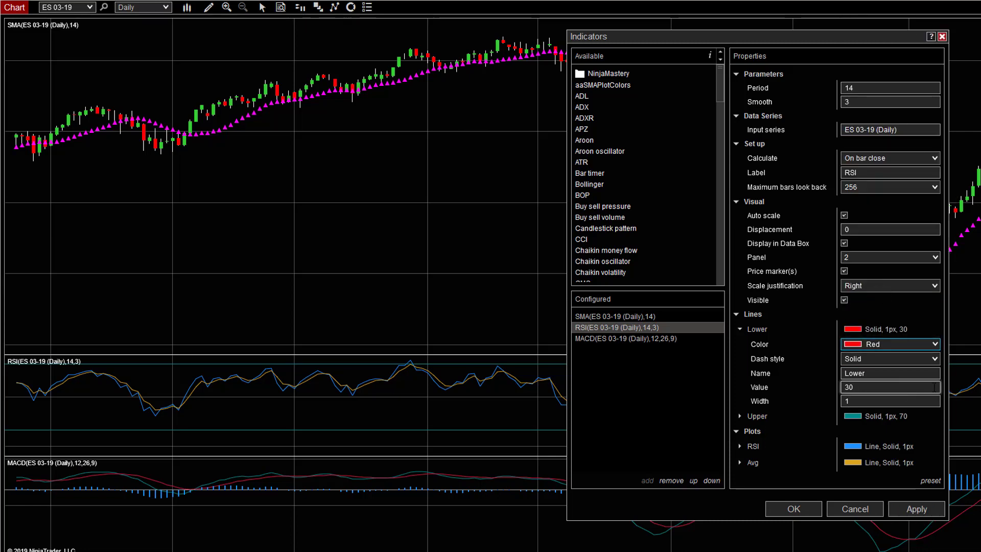
Step: Set the RSI Upper (70) level line to Lime and apply the colours
{"action": "left_click", "coordinate": [739, 416]}
{"action": "left_click", "coordinate": [929, 433]}
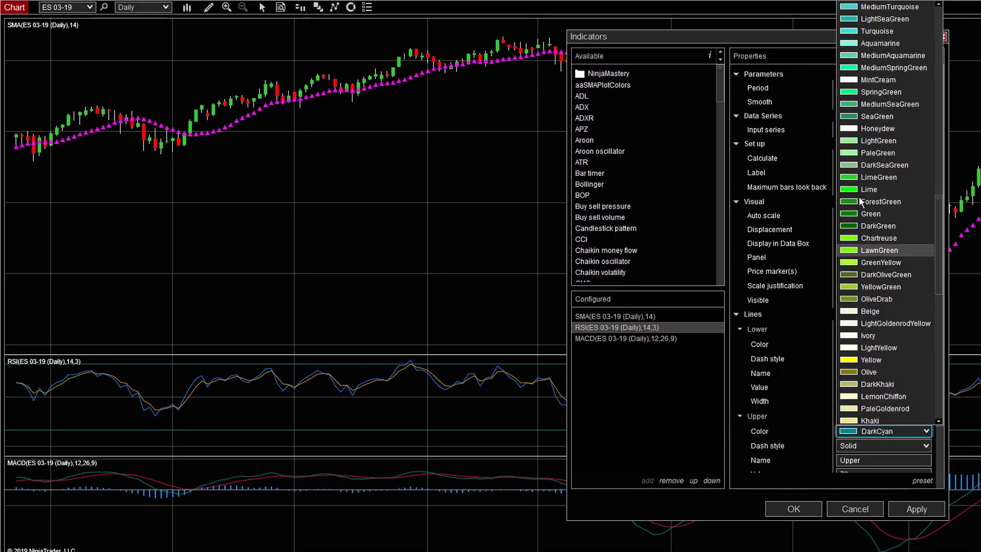
{"action": "left_click", "coordinate": [870, 188]}
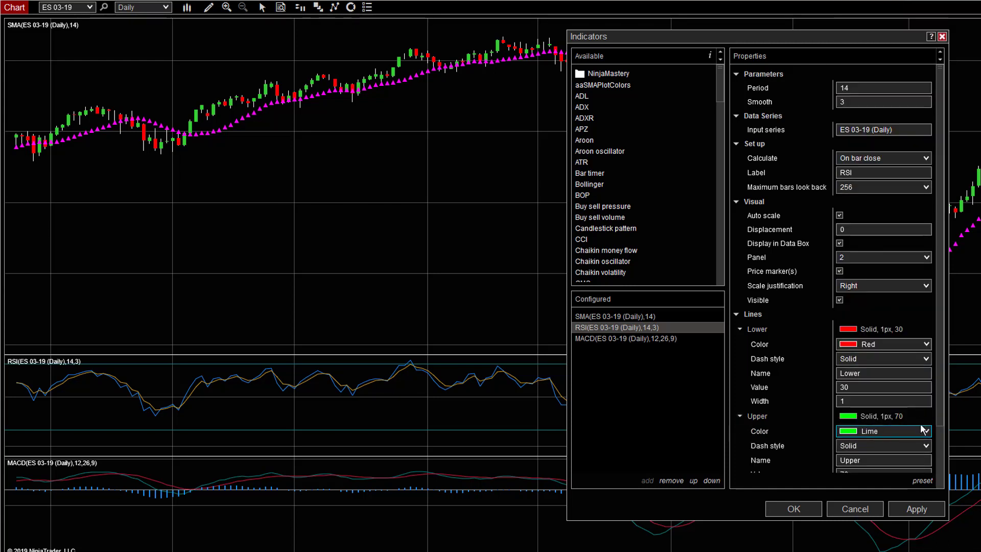
{"action": "left_click", "coordinate": [919, 506]}
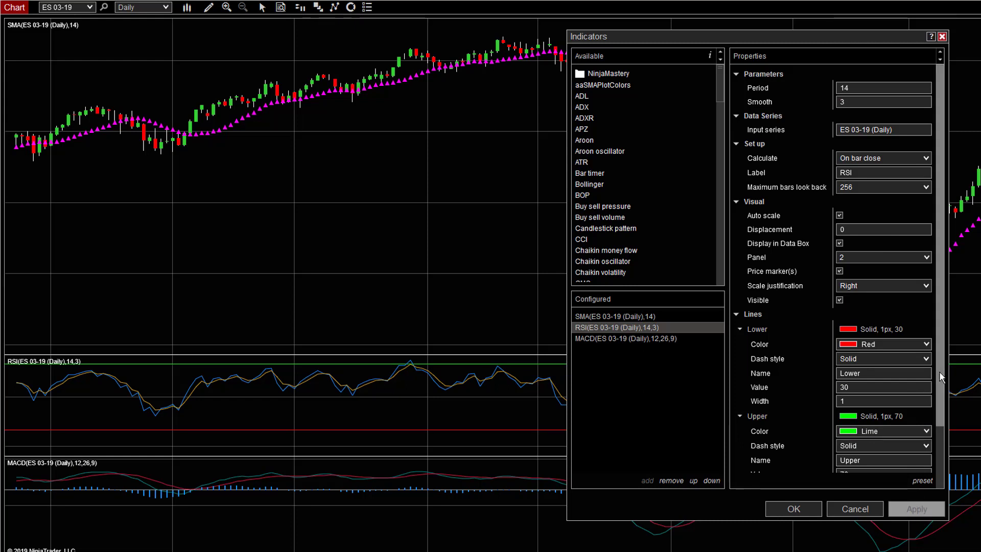
Step: Make the RSI plot line Transparent and apply it
{"action": "left_click_drag", "start_coordinate": [942, 377], "coordinate": [957, 449]}
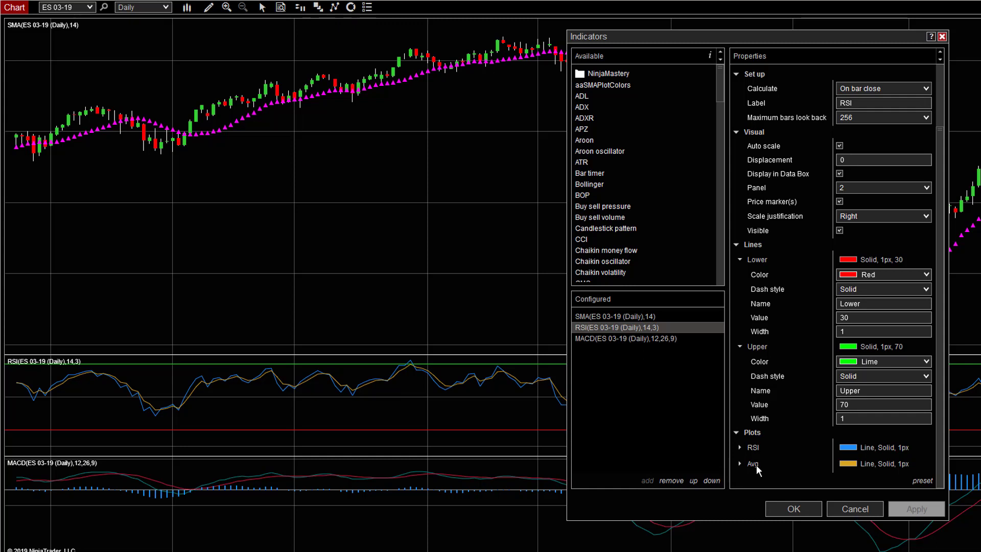
{"action": "left_click", "coordinate": [741, 447]}
{"action": "scroll", "coordinate": [835, 441], "scroll_direction": "down", "scroll_amount": 2}
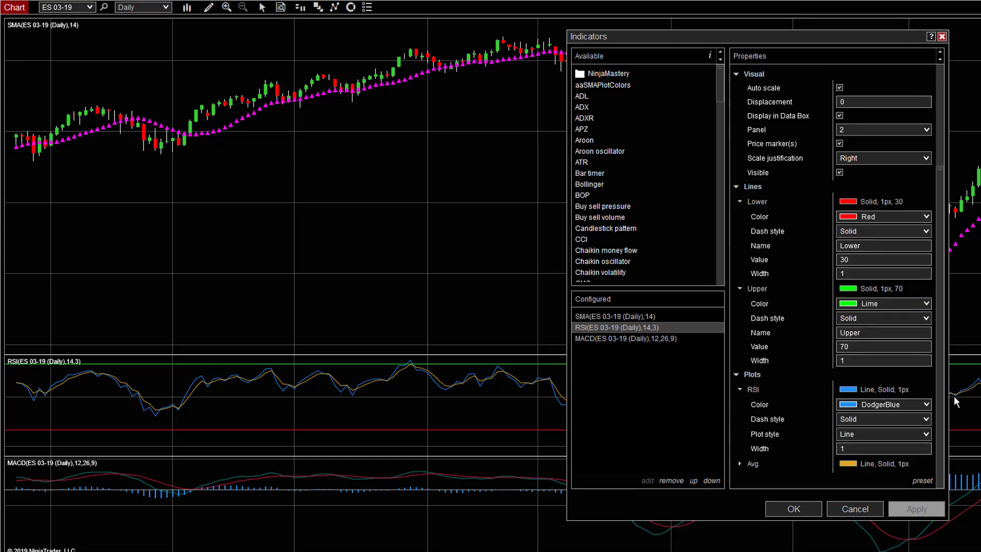
{"action": "left_click", "coordinate": [926, 405]}
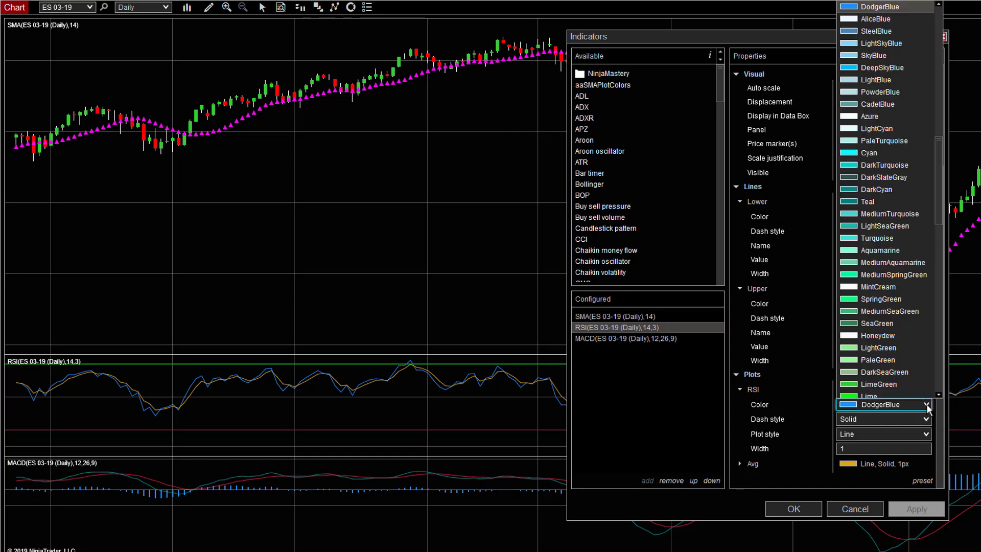
{"action": "scroll", "coordinate": [932, 170], "scroll_direction": "up", "scroll_amount": 15}
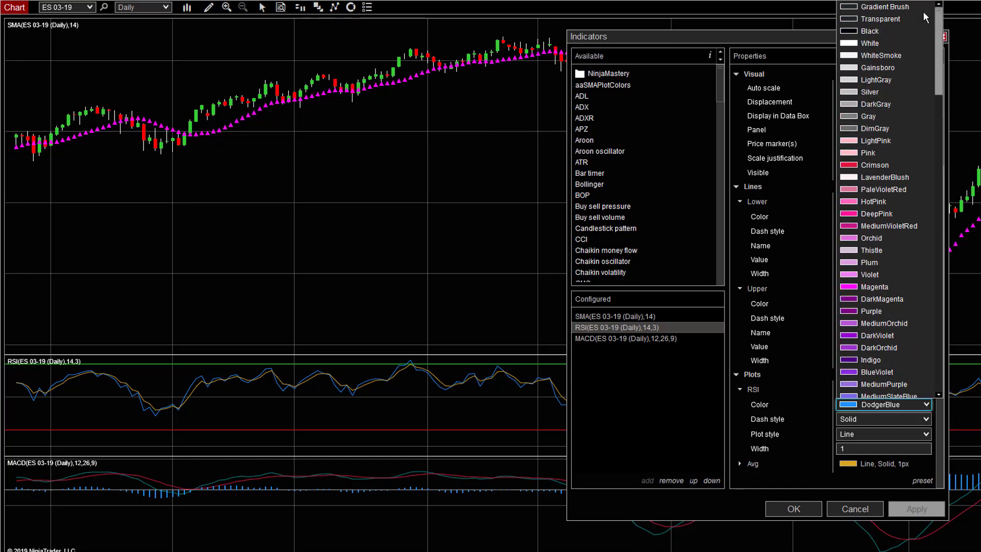
{"action": "left_click", "coordinate": [898, 19]}
{"action": "left_click", "coordinate": [916, 507]}
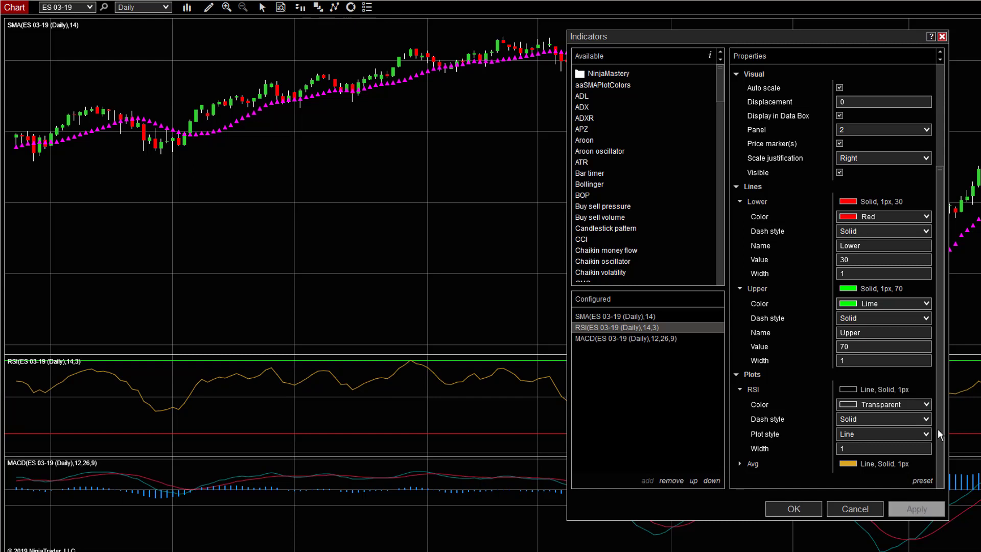
{"action": "left_click", "coordinate": [740, 389]}
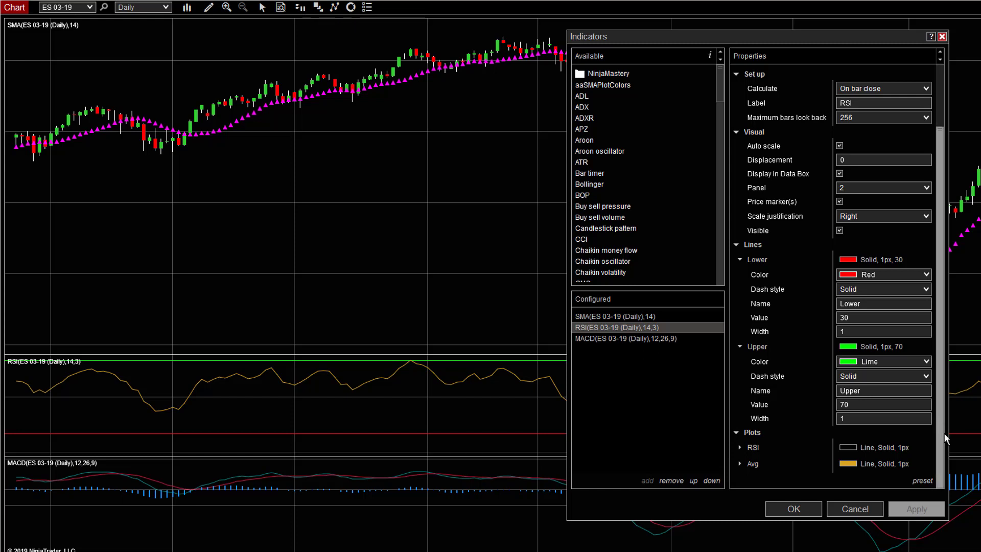
Step: Set the Goldenrod RSI Avg line width to 4px and apply
{"action": "left_click", "coordinate": [740, 464]}
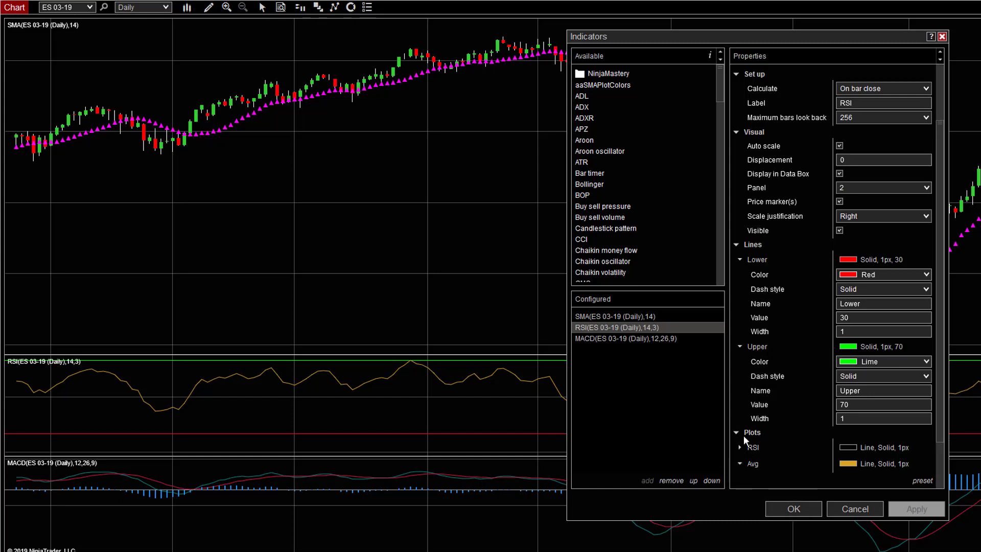
{"action": "double_click", "coordinate": [862, 465]}
{"action": "type", "text": "4"}
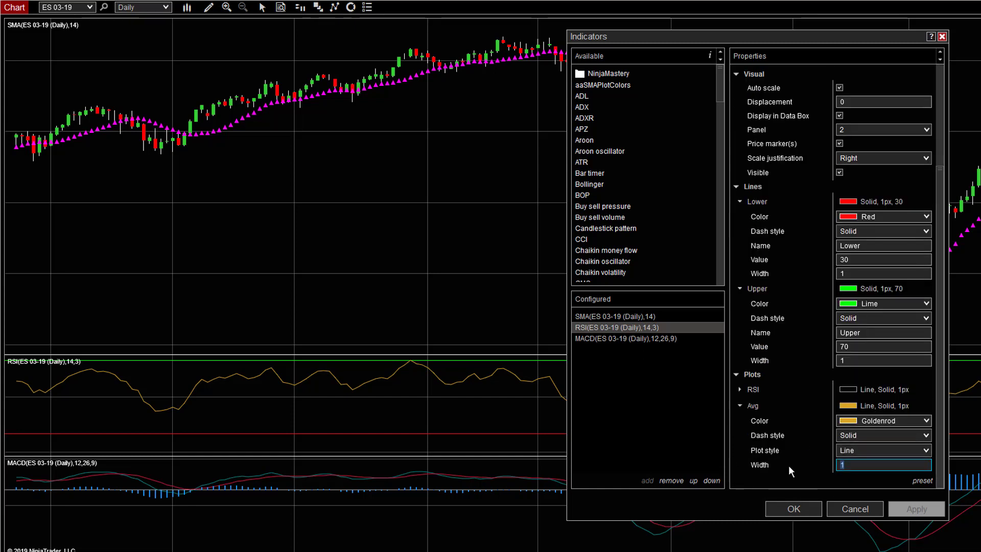
{"action": "left_click", "coordinate": [919, 509]}
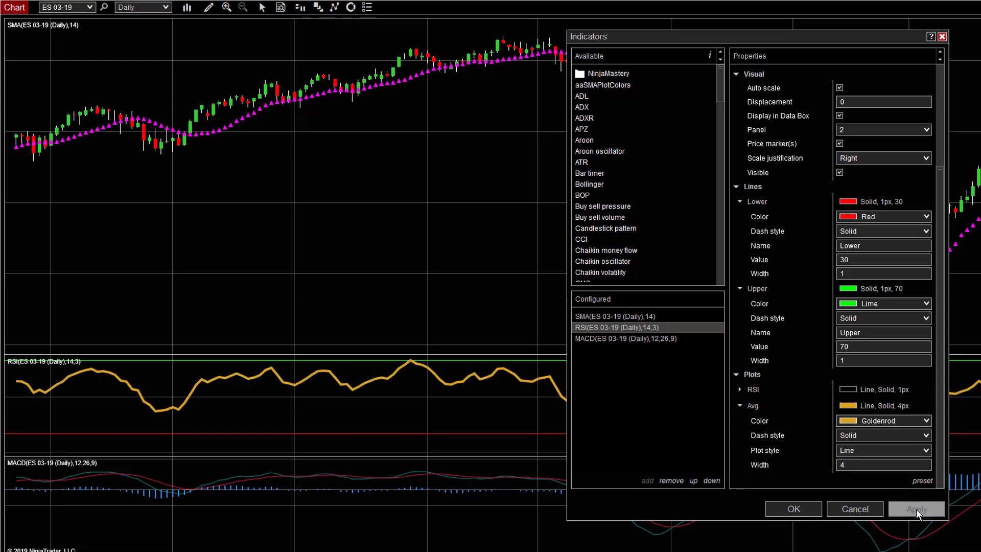
Step: Confirm the indicator settings with OK and stretch the RSI panel's vertical axis
{"action": "left_click", "coordinate": [801, 511]}
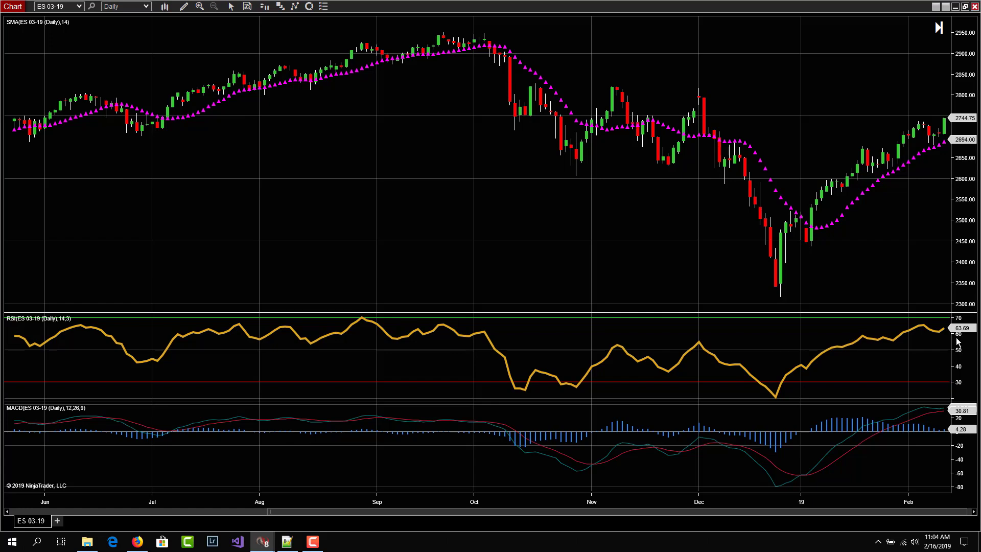
{"action": "left_click_drag", "start_coordinate": [958, 345], "coordinate": [959, 355]}
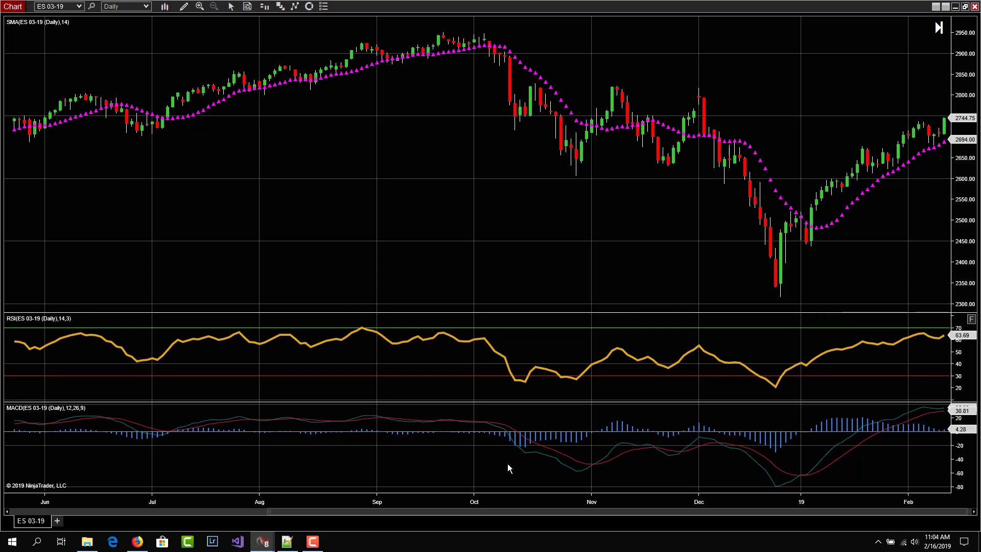
Step: In the MACD settings, set the Diff histogram width to 5px, then 7px
{"action": "double_click", "coordinate": [547, 442]}
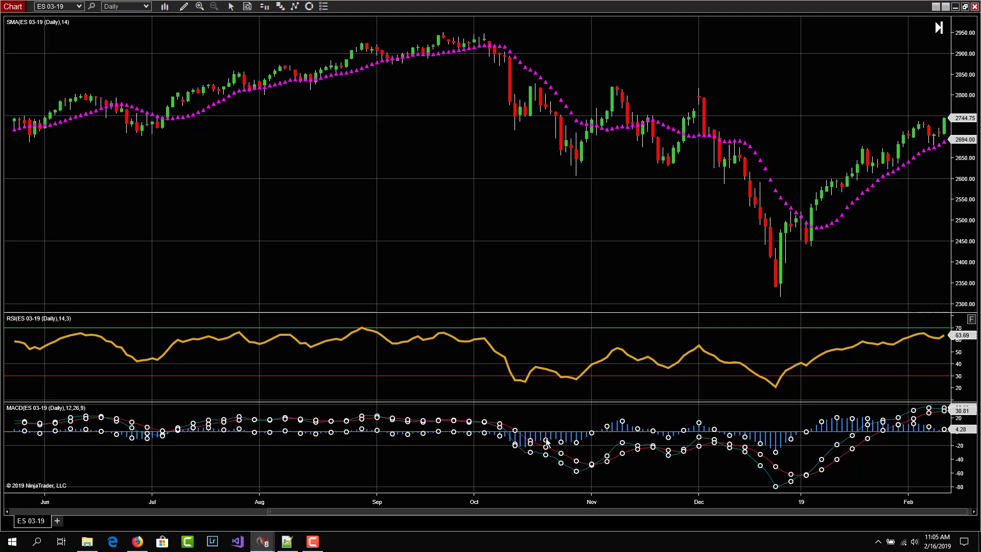
{"action": "left_click_drag", "start_coordinate": [568, 127], "coordinate": [844, 31]}
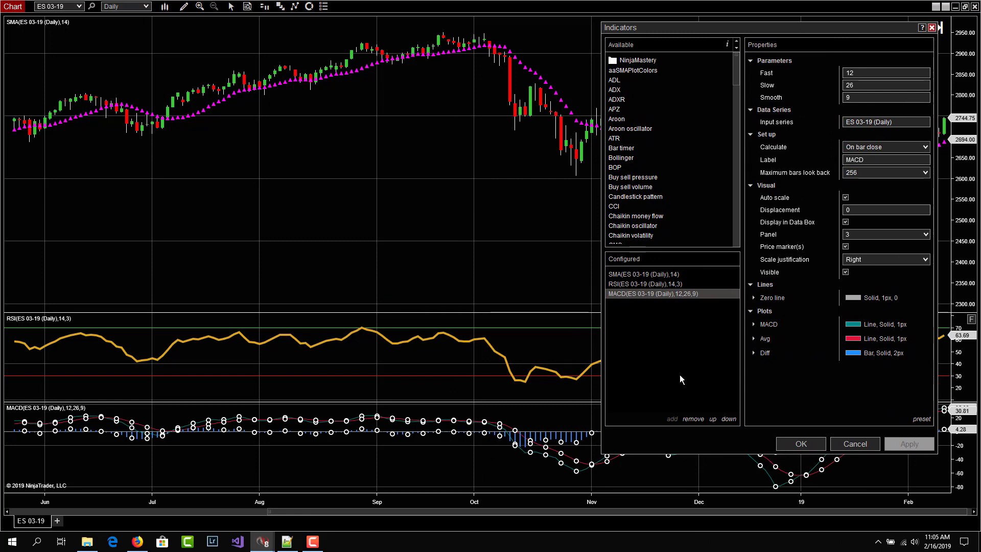
{"action": "left_click", "coordinate": [753, 353]}
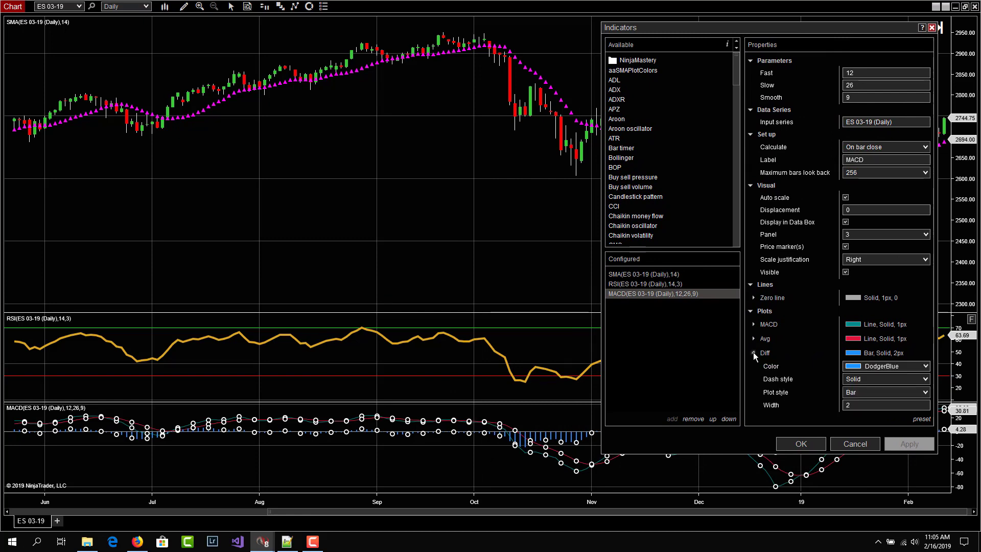
{"action": "left_click", "coordinate": [861, 406]}
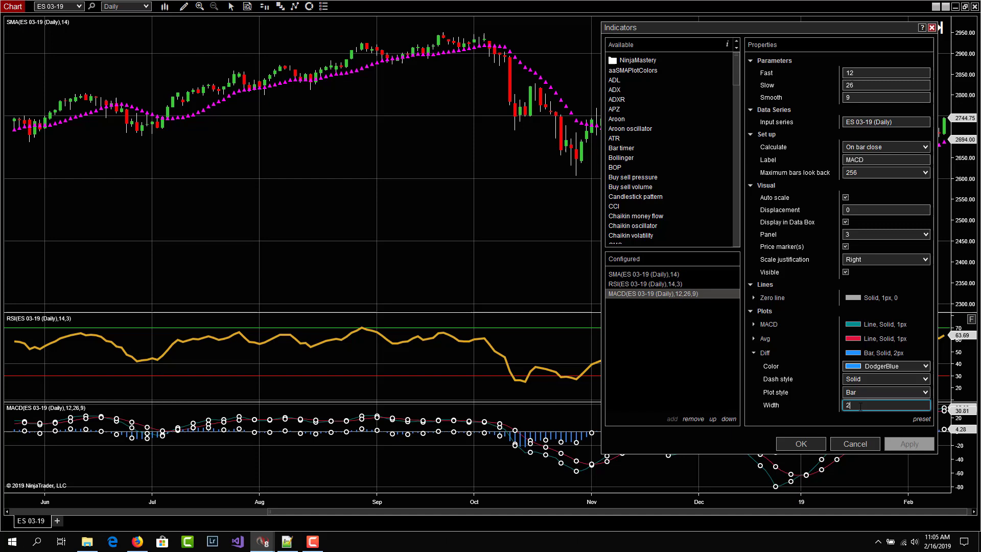
{"action": "key", "text": "BackSpace"}
{"action": "type", "text": "5"}
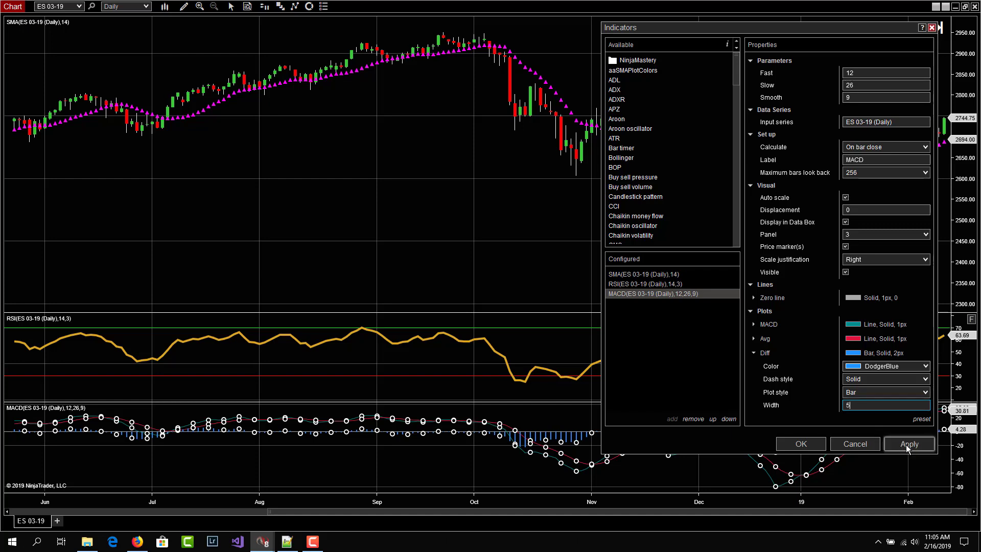
{"action": "left_click", "coordinate": [910, 443]}
{"action": "double_click", "coordinate": [858, 405]}
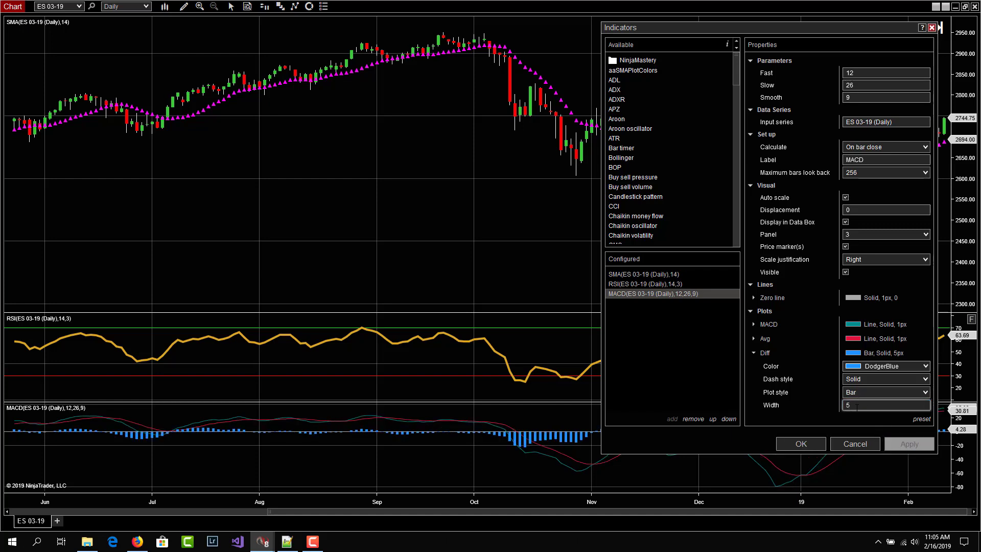
{"action": "type", "text": "7"}
{"action": "left_click", "coordinate": [910, 443]}
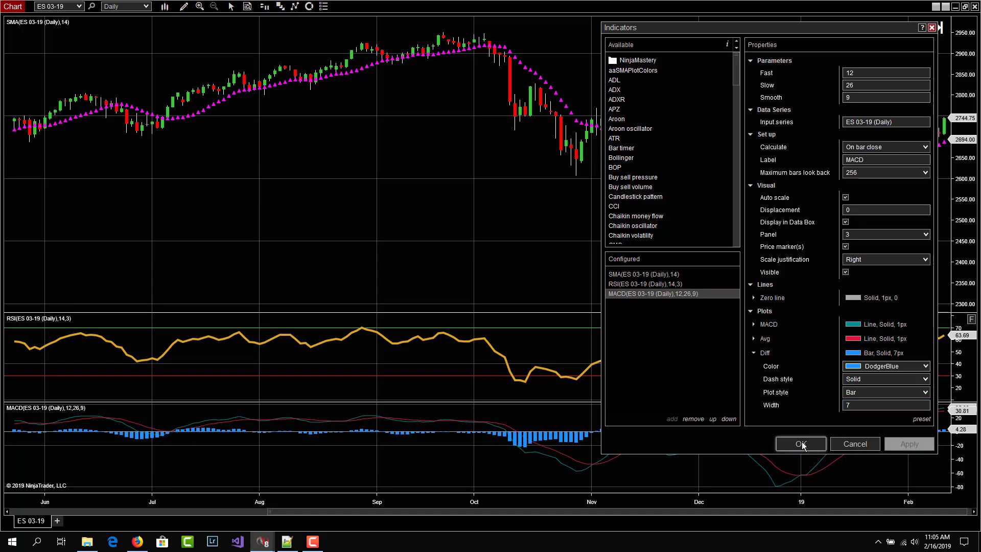
Step: Close the MACD settings, compress the MACD axis and shift its plot down around zero
{"action": "left_click", "coordinate": [801, 443]}
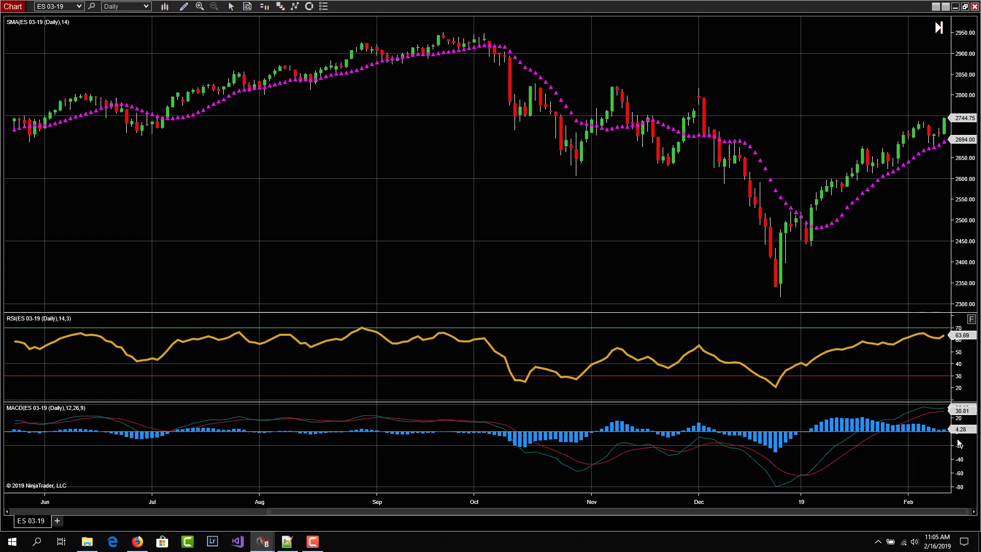
{"action": "left_click_drag", "start_coordinate": [958, 444], "coordinate": [951, 418]}
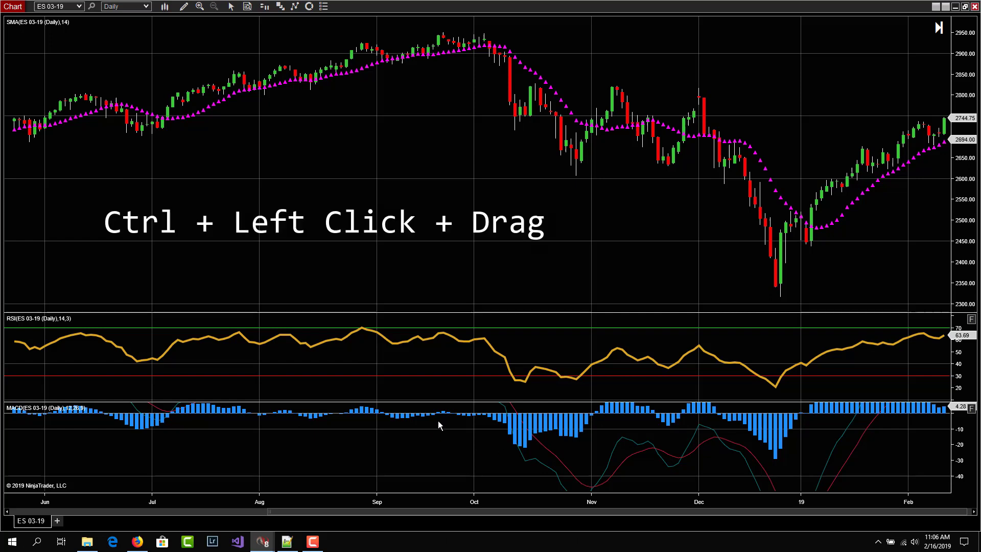
{"action": "left_click_drag", "start_coordinate": [439, 422], "coordinate": [445, 455]}
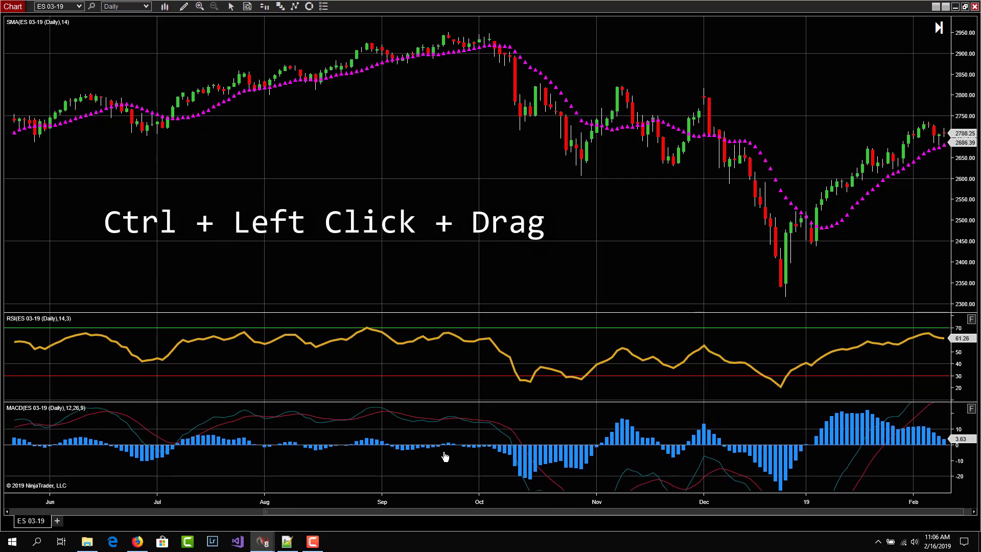